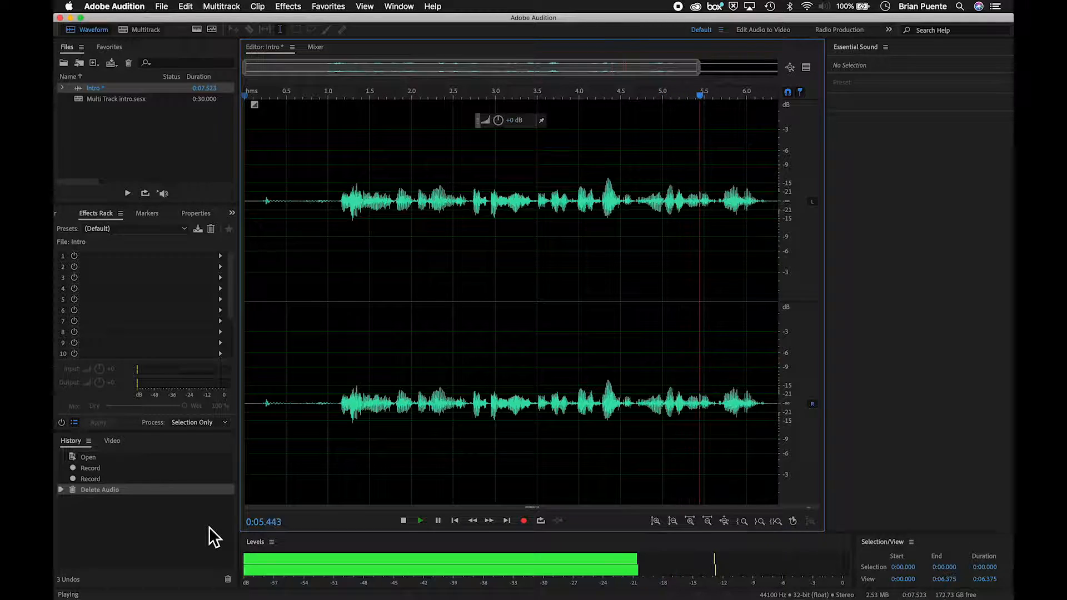
key(space)
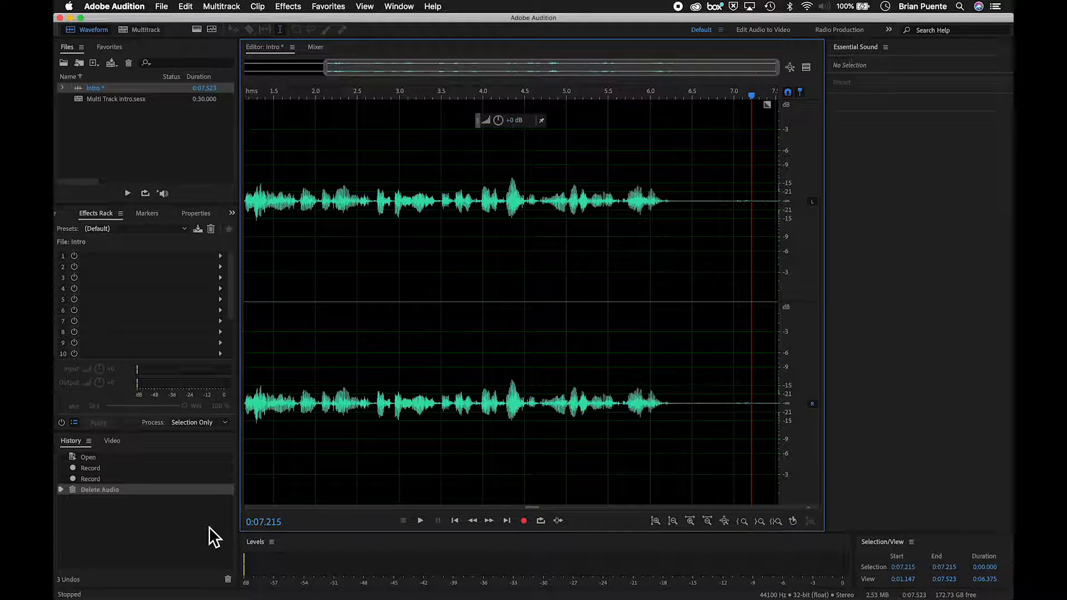
click(202, 112)
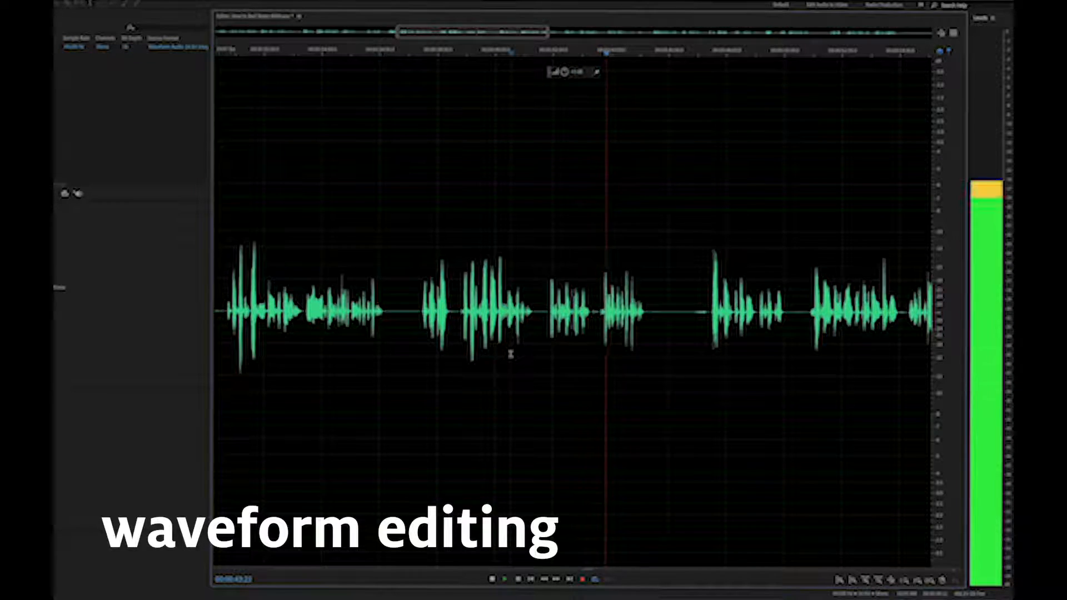
scroll(511, 354, down, 1)
scroll(511, 354, up, 3)
scroll(511, 354, up, 1)
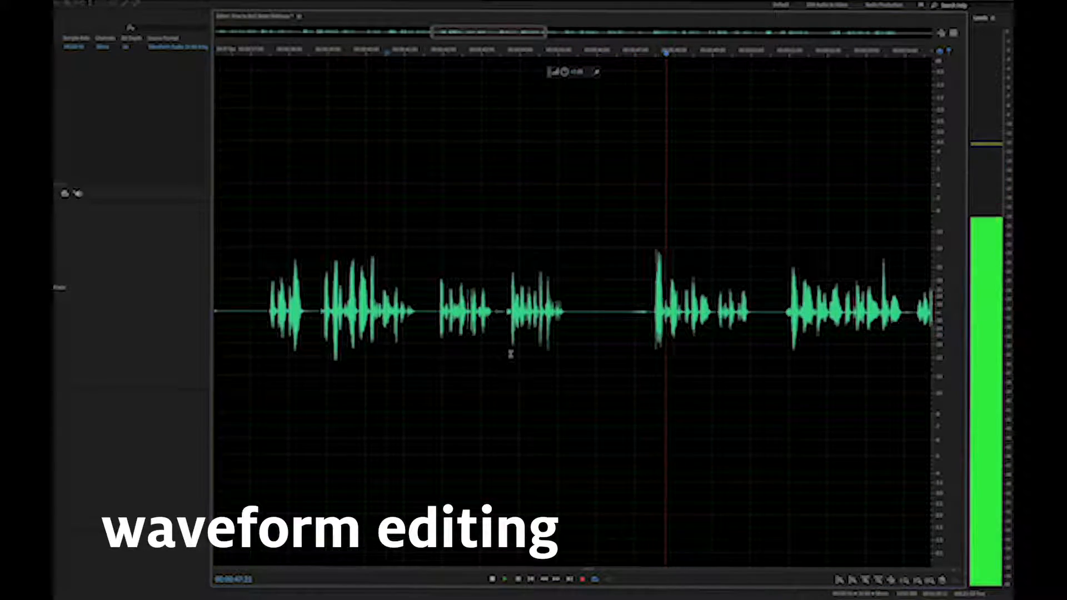
key(space)
drag(649, 331, 609, 330)
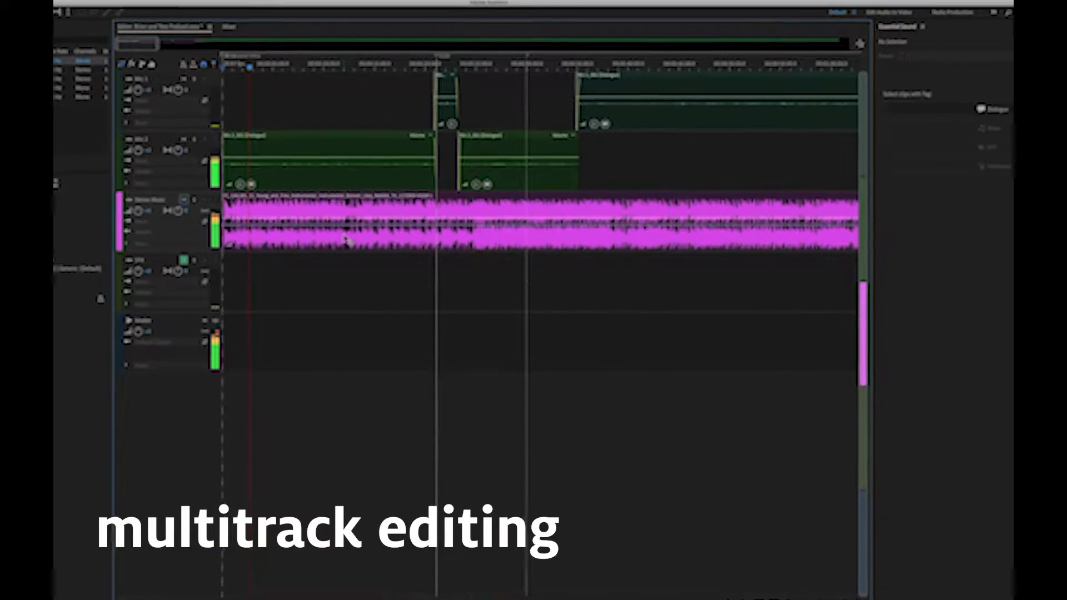
click(328, 256)
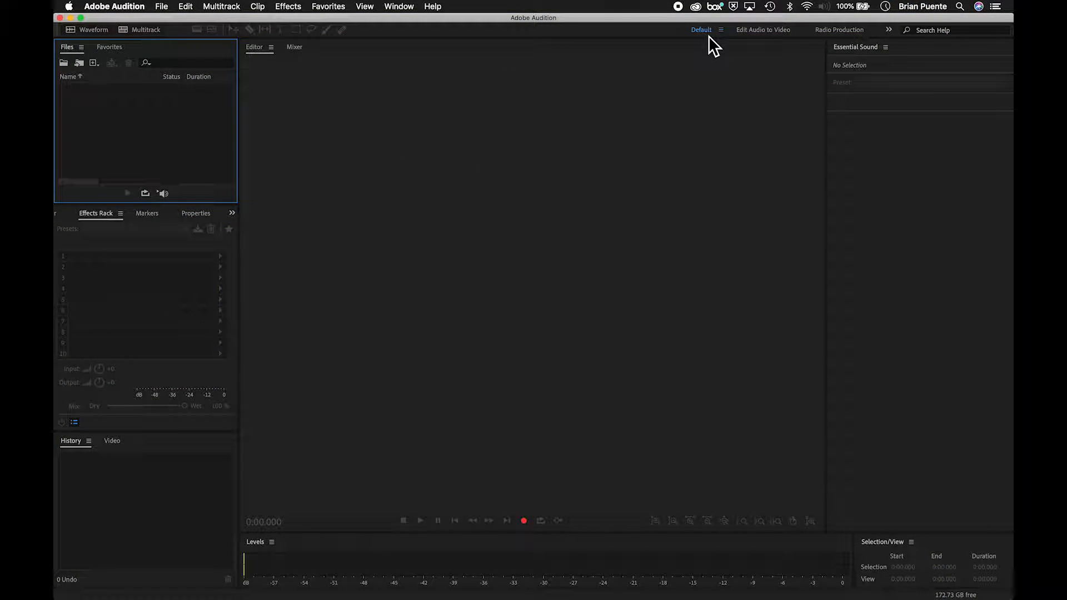
Start a new stereo audio file named Intro with a 44100 Hz sample rate and 32 (float) bit depth.
click(528, 527)
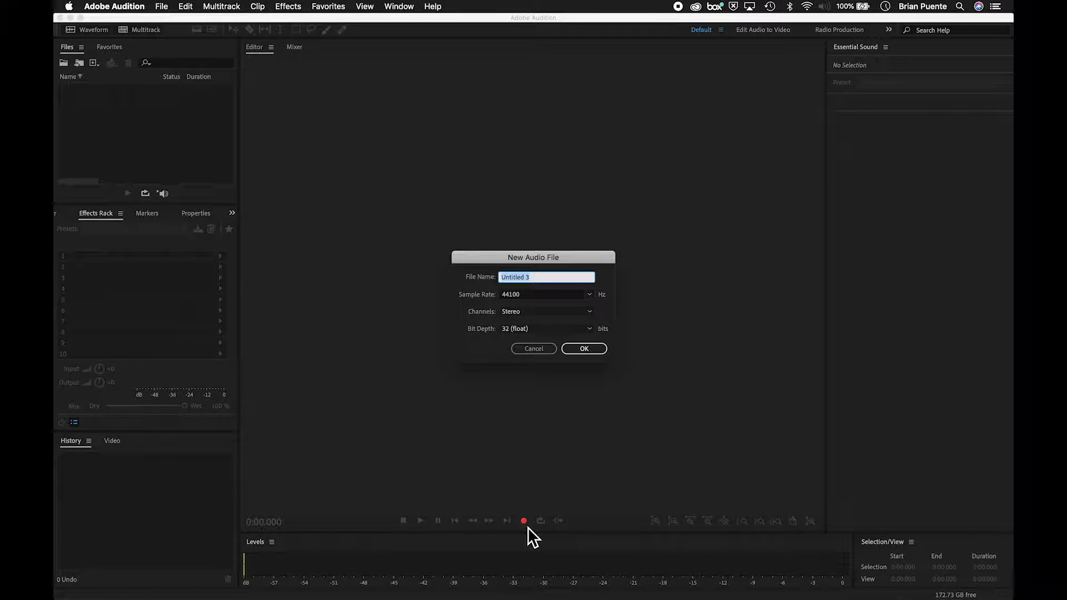
key(BackSpace)
click(591, 297)
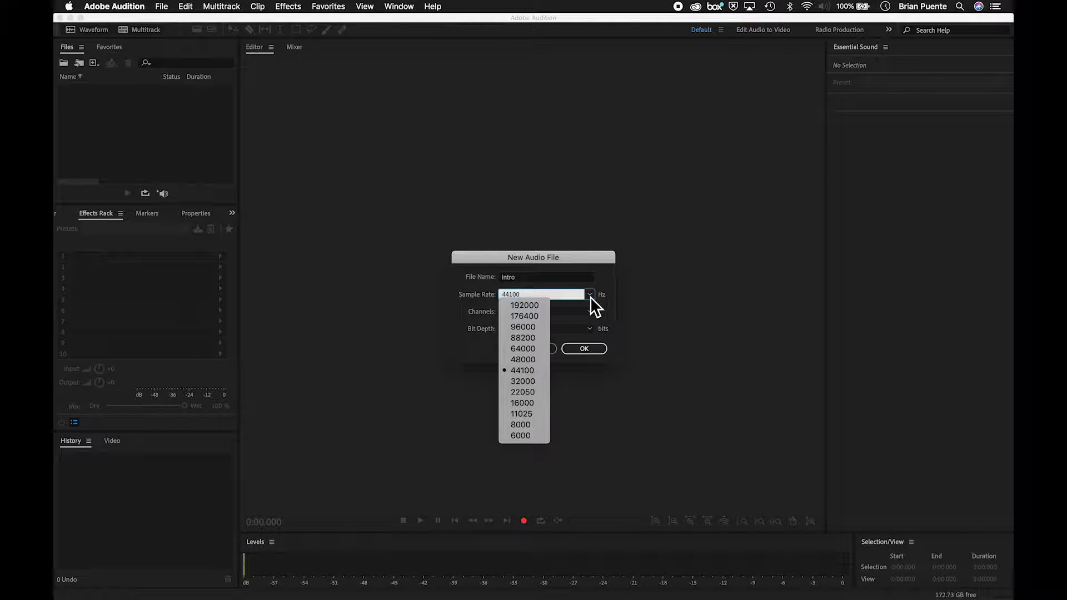
click(590, 297)
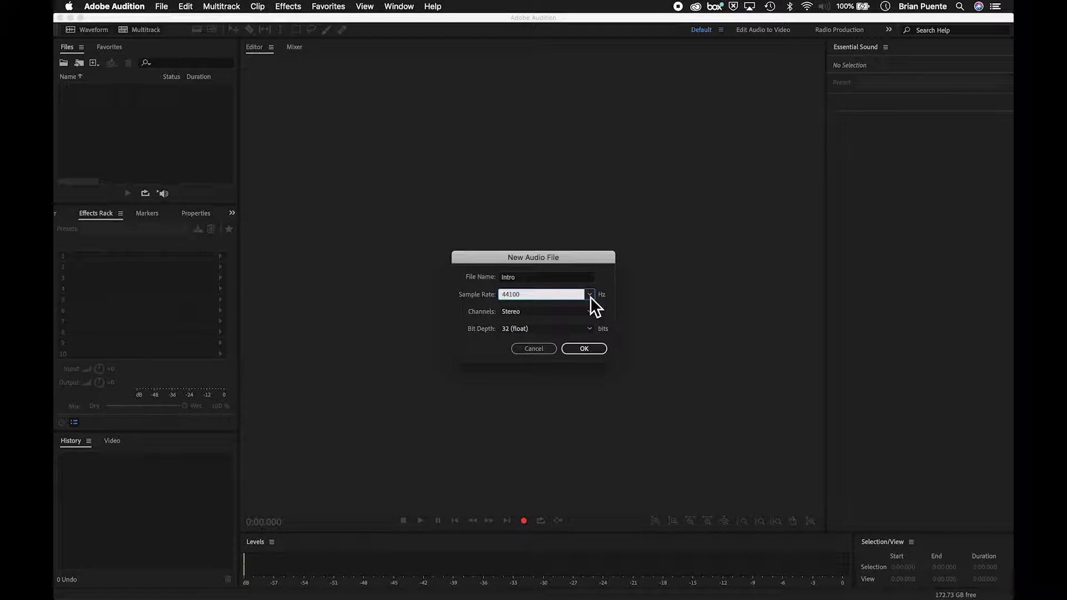
click(590, 297)
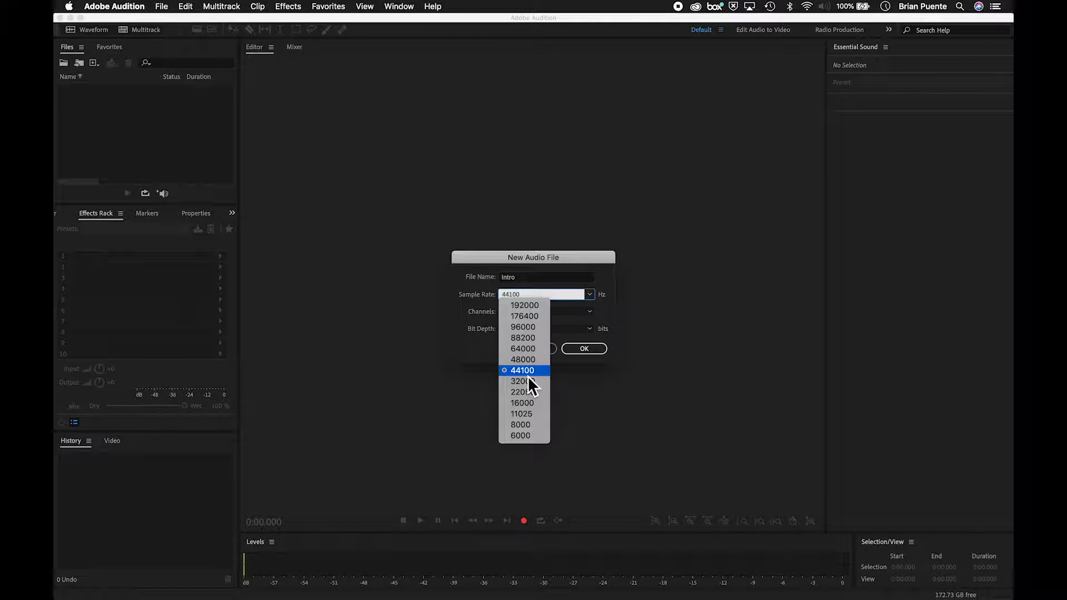
click(591, 299)
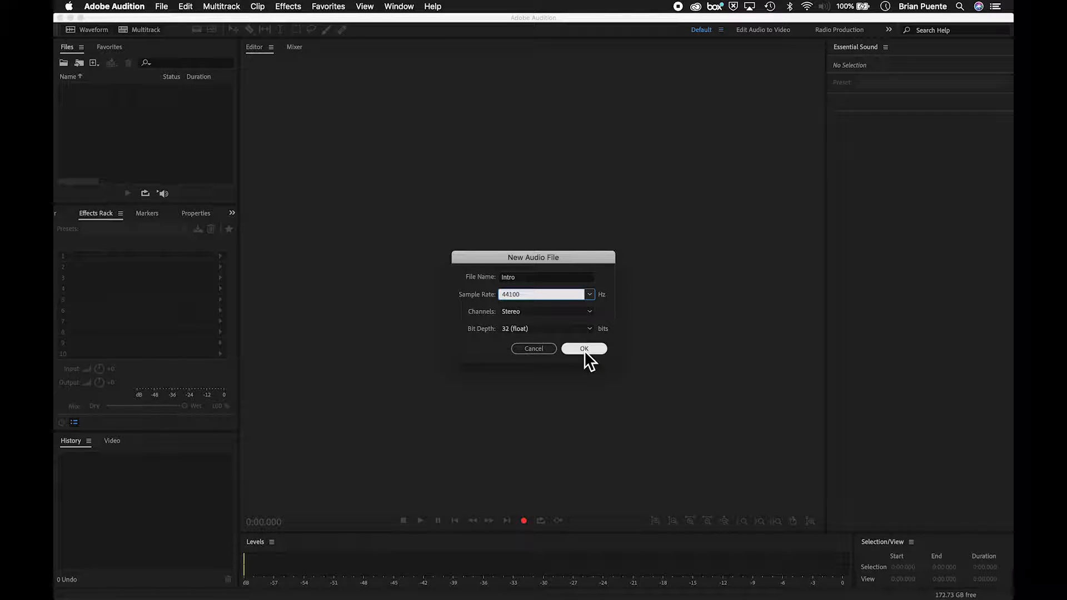
click(584, 353)
Record a spoken take about 13.7 seconds long in the Intro file, stop recording, and clear the waveform selection.
key(shift+space)
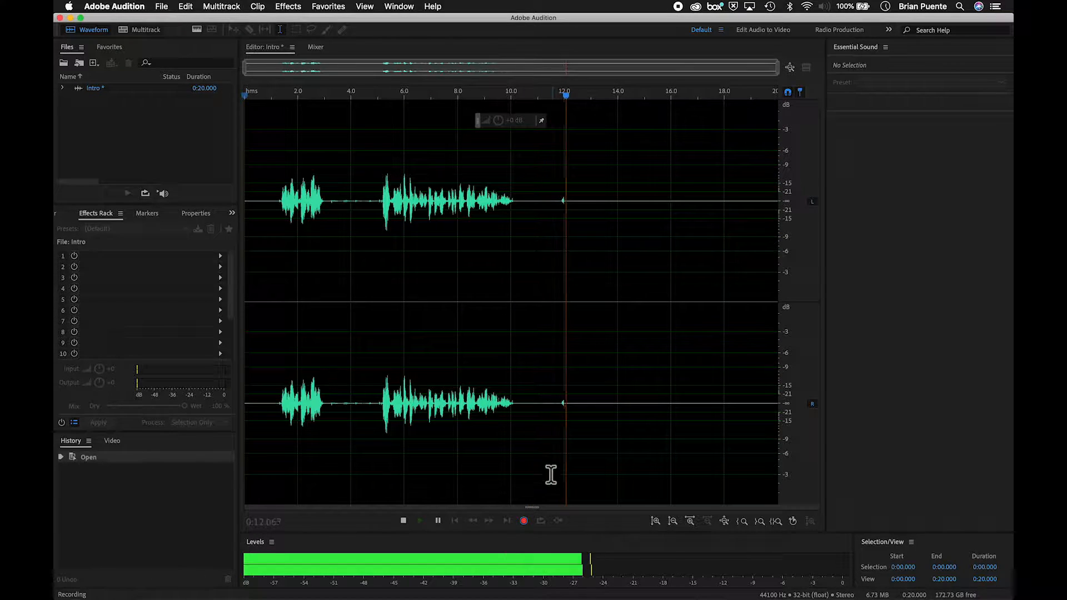
click(524, 521)
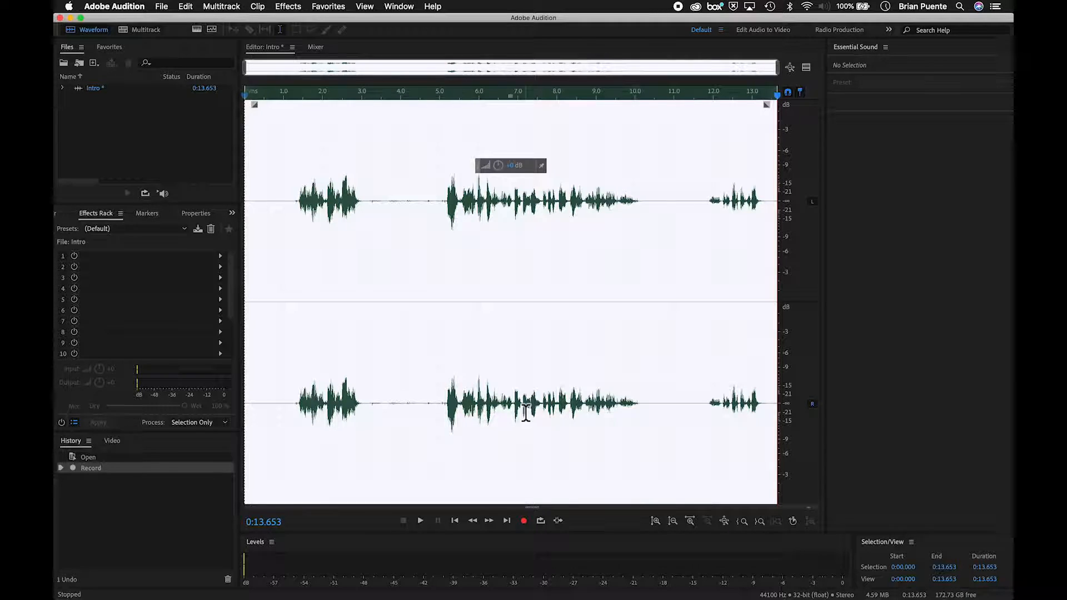
click(405, 239)
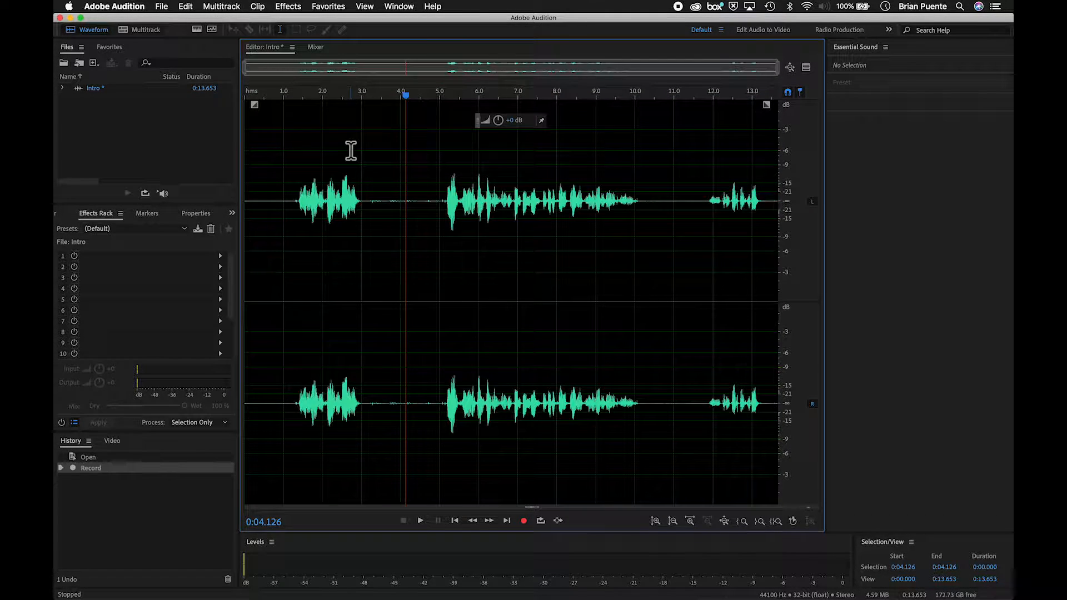
Place the playhead near the beginning of the recording and play it back to about 10.4 seconds.
click(266, 125)
click(411, 169)
click(269, 170)
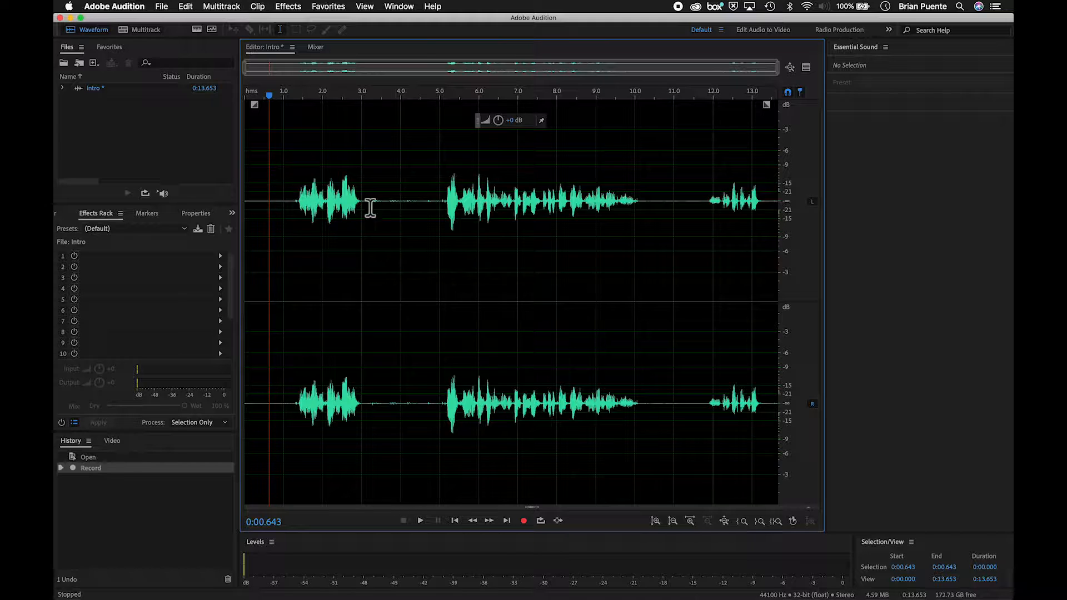
click(418, 191)
click(253, 199)
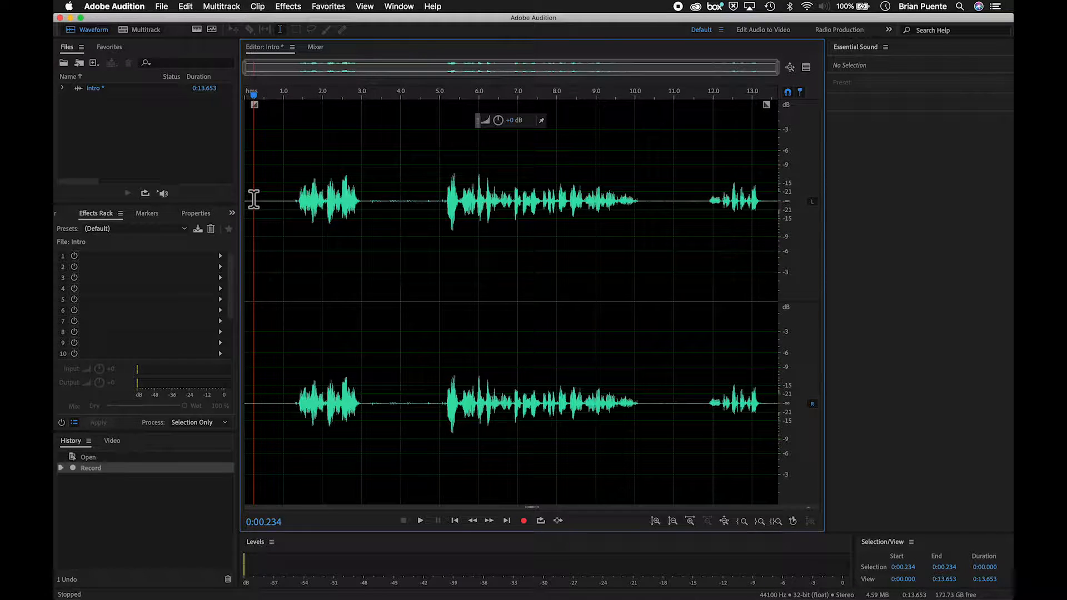
key(space)
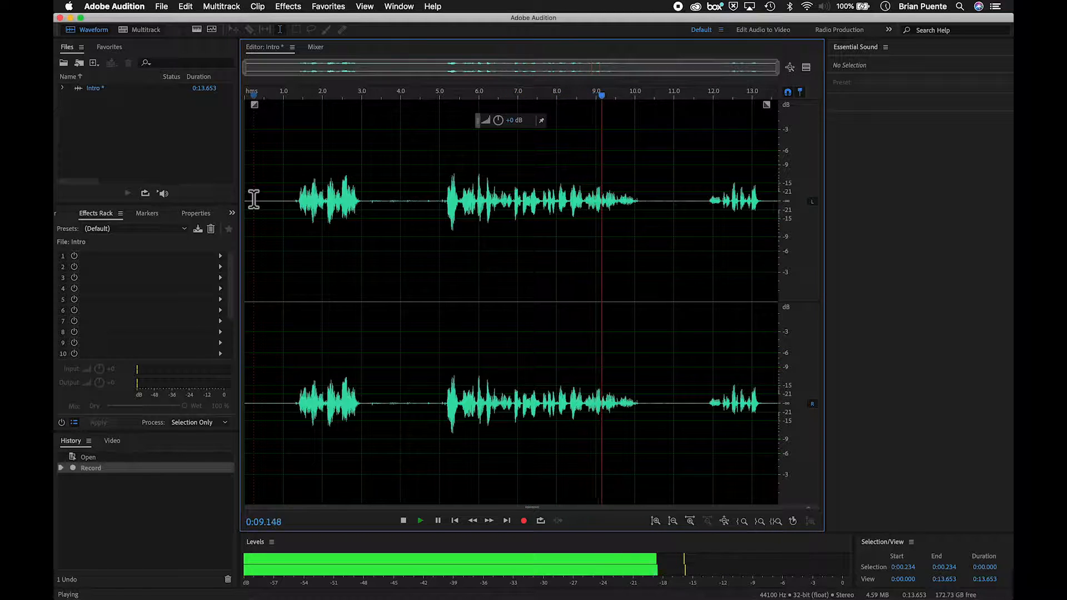
key(space)
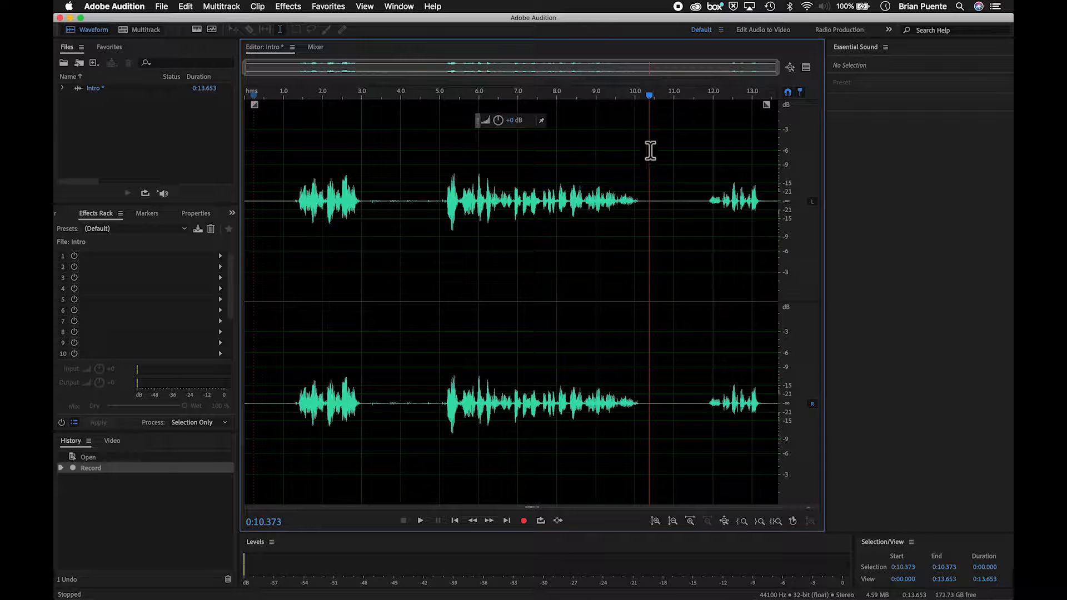
Delete the first 4.346 seconds of the recording and the unwanted speech after about 6.4 seconds in the shortened file.
click(414, 194)
drag(414, 194, 231, 203)
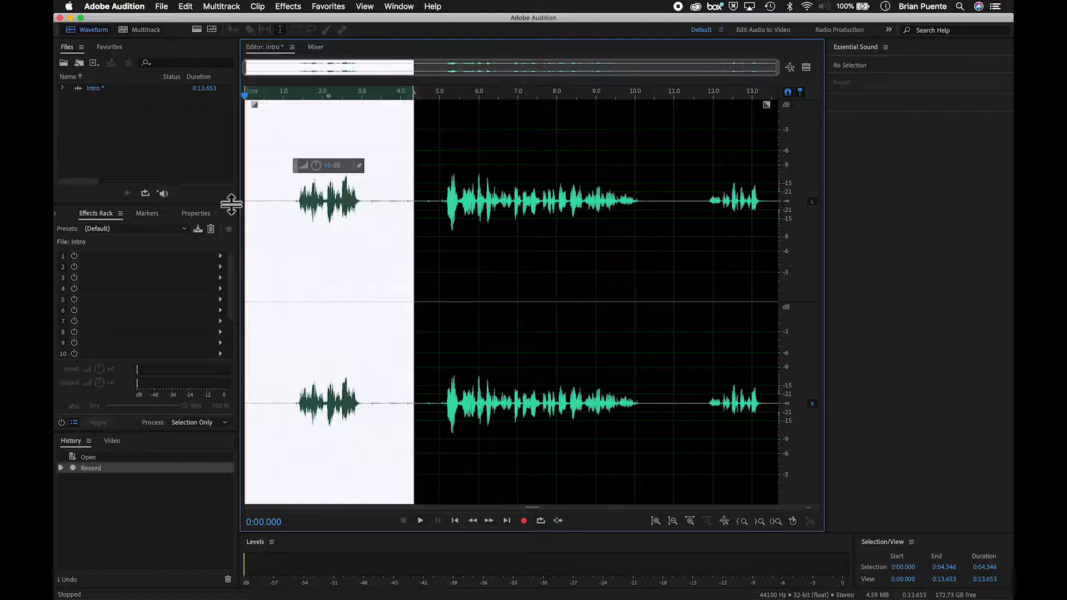
key(Delete)
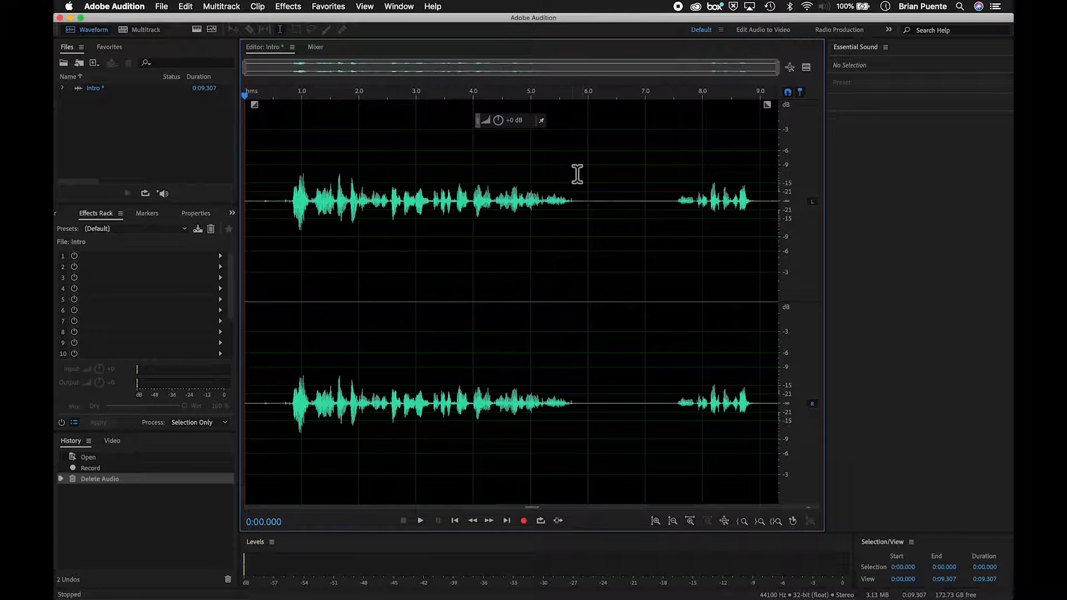
drag(613, 173, 801, 198)
key(Delete)
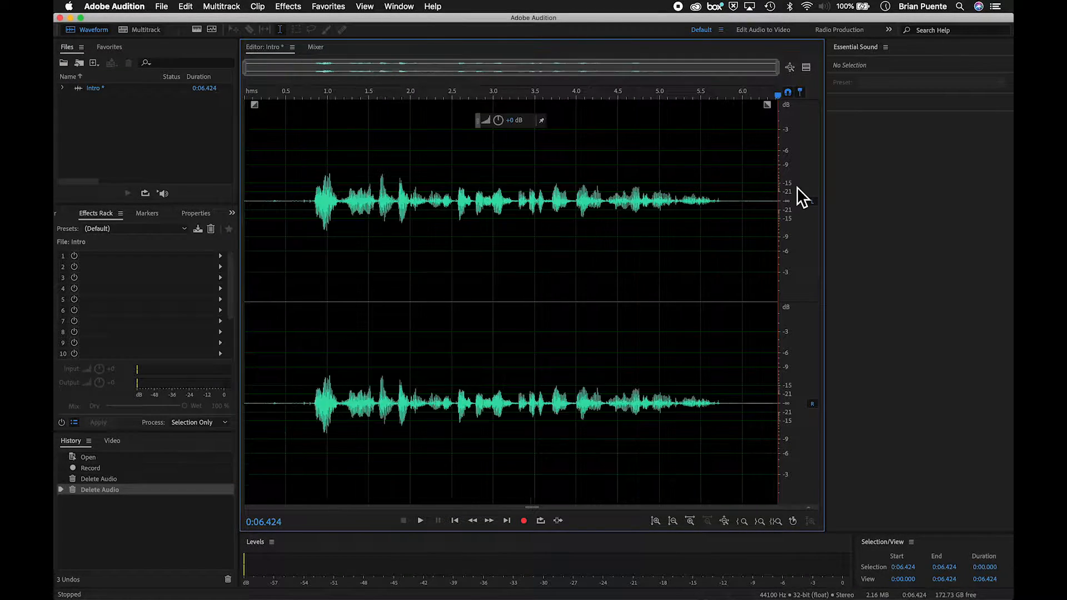
Play the trimmed recording from its beginning, then return the playhead near the start.
click(246, 125)
key(space)
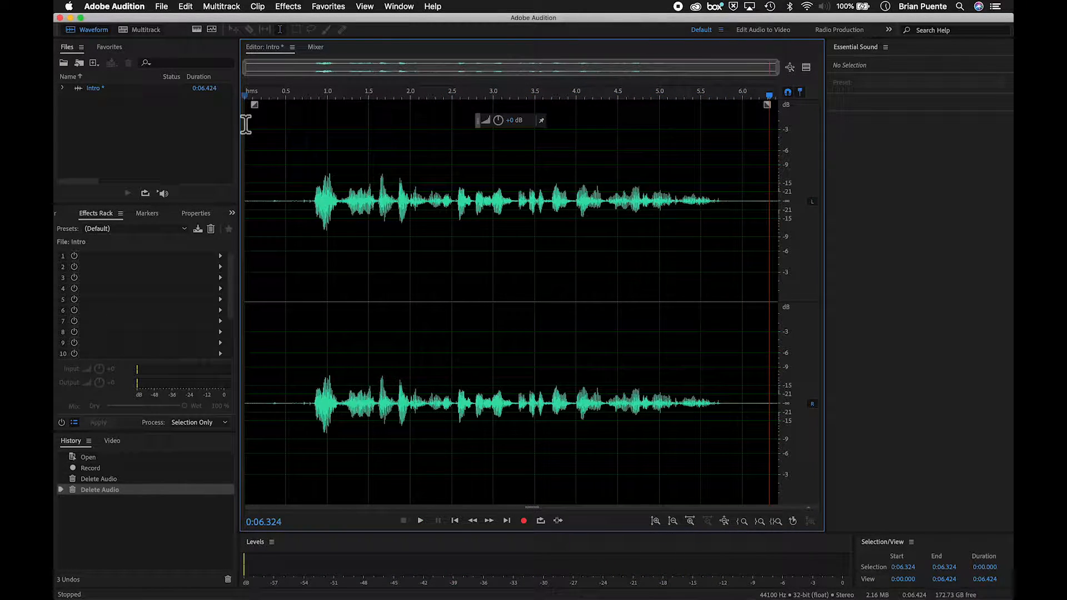
click(248, 126)
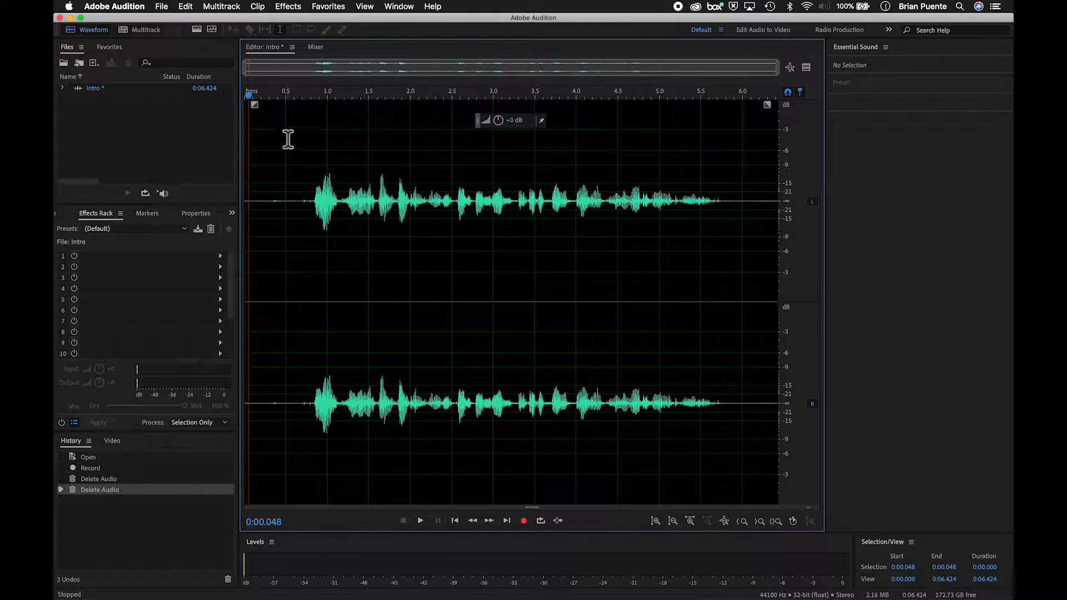
Open the Reverb effect for the trimmed recording and preview it with the (Default) preset.
click(288, 6)
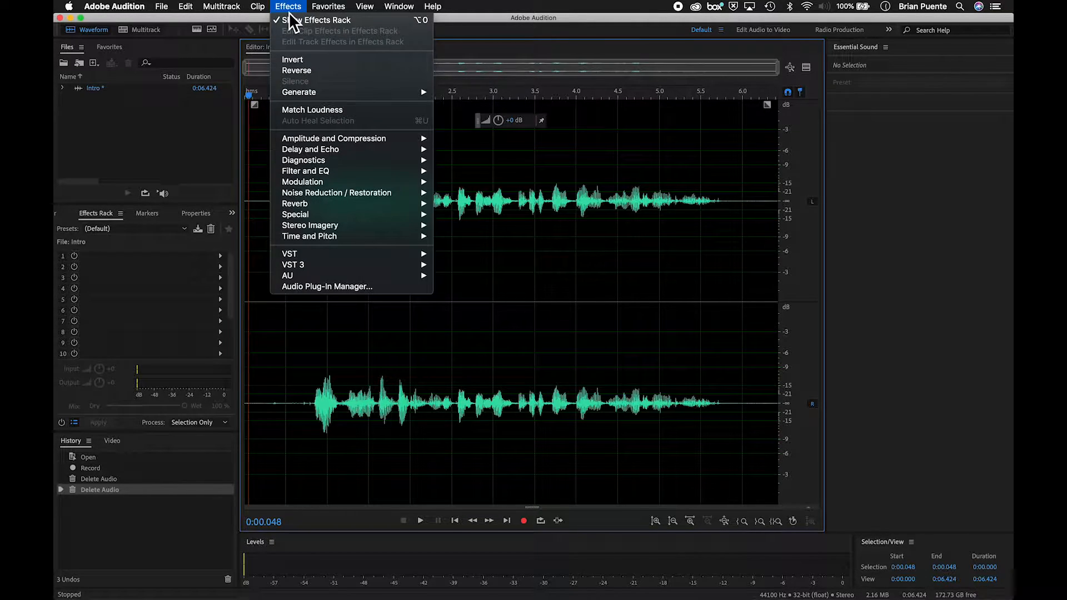
mouse_move(365, 207)
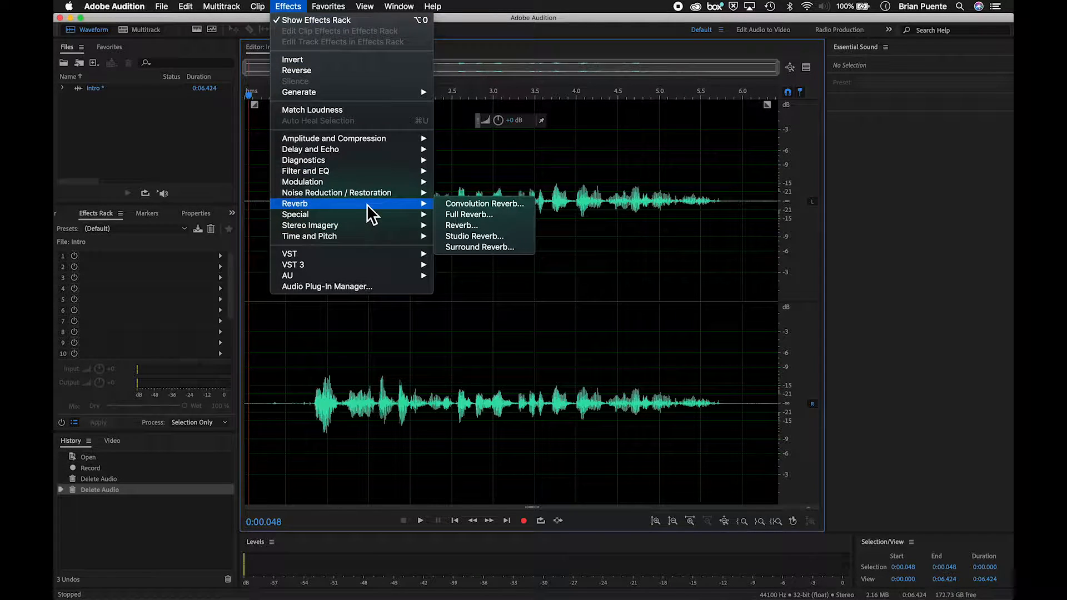
click(457, 223)
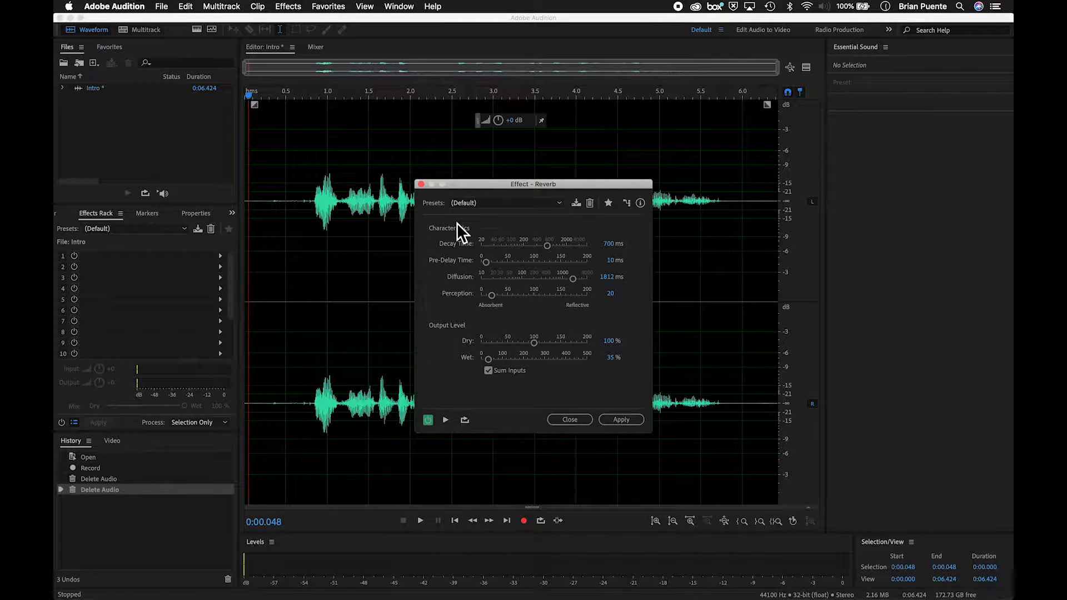
click(447, 420)
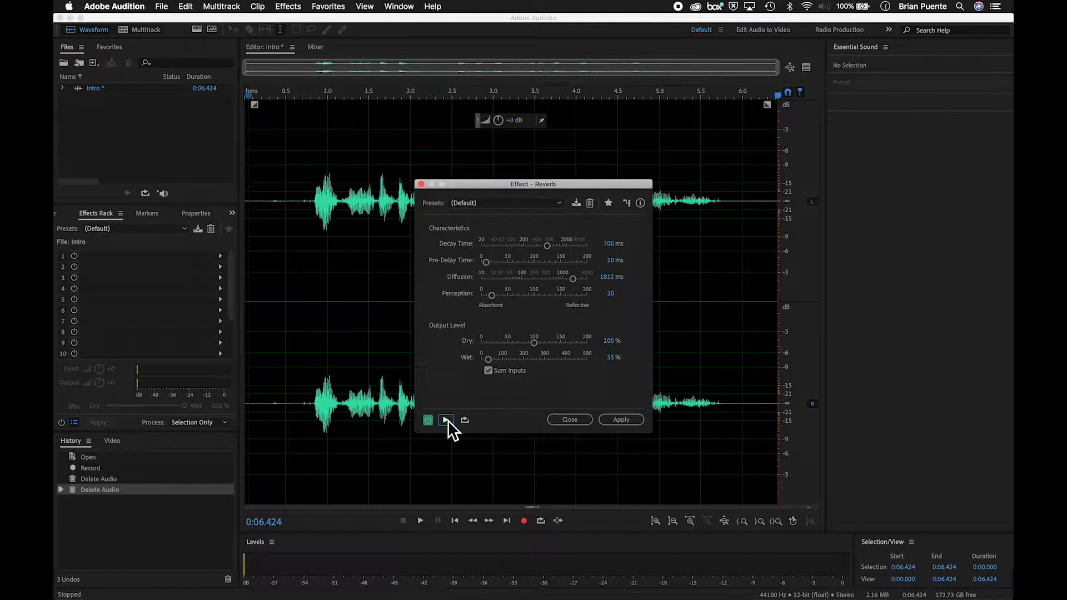
Try the Megaphone preset of the Reverb effect and preview it on the recording.
click(559, 205)
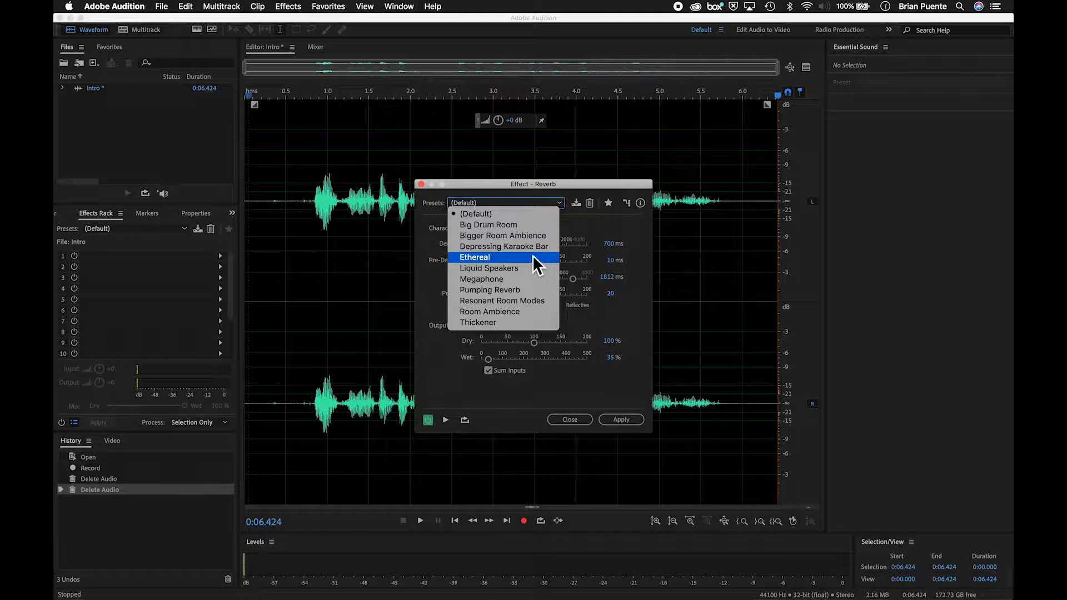
click(510, 284)
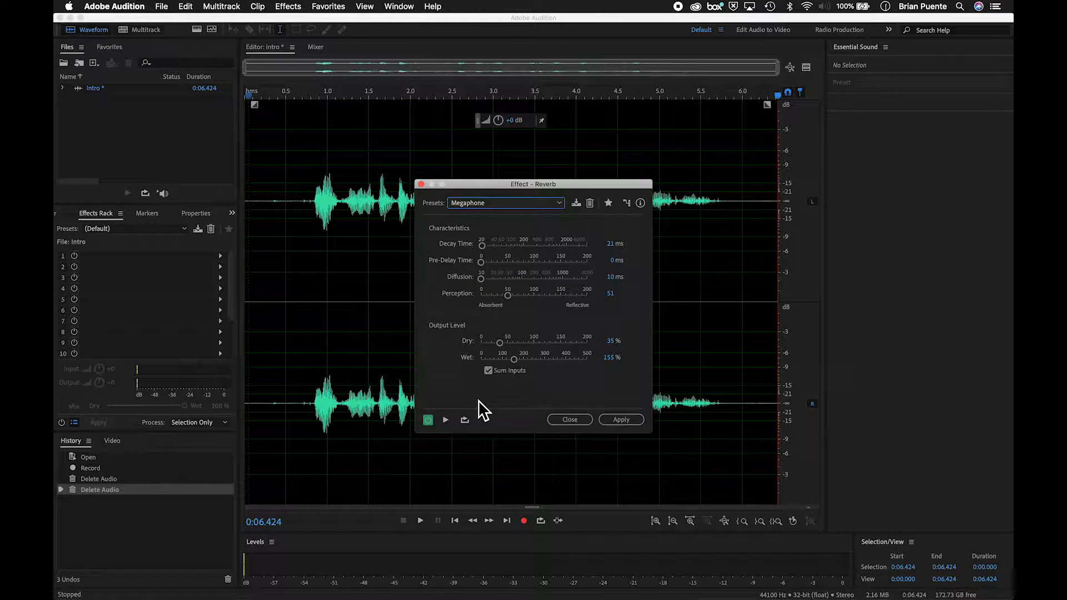
click(445, 425)
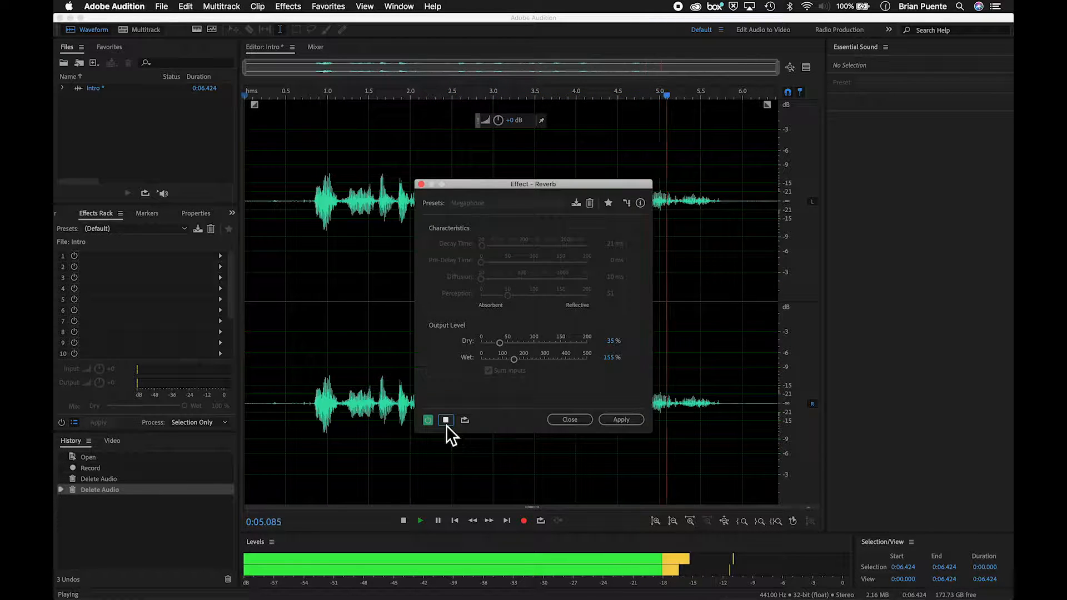
click(446, 420)
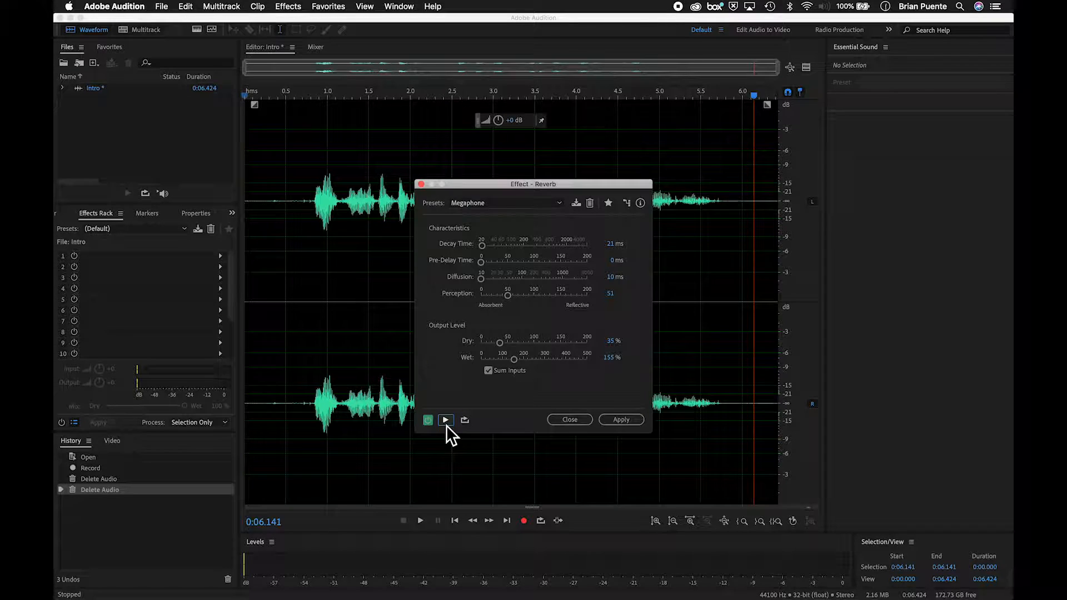
Choose the Big Drum Room preset for the Reverb effect and preview it on the recording.
click(559, 204)
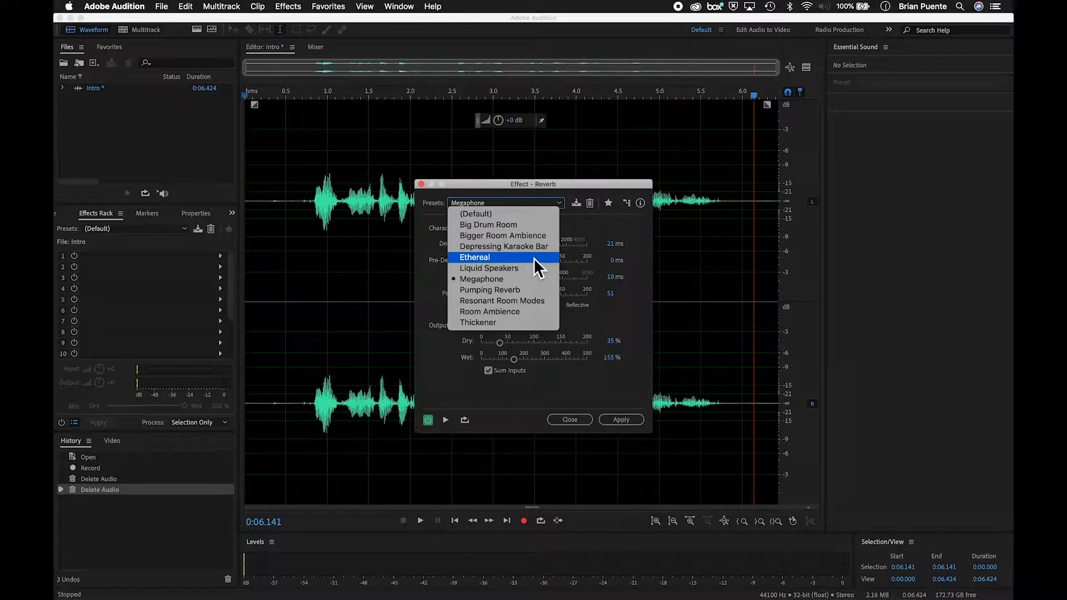
click(525, 226)
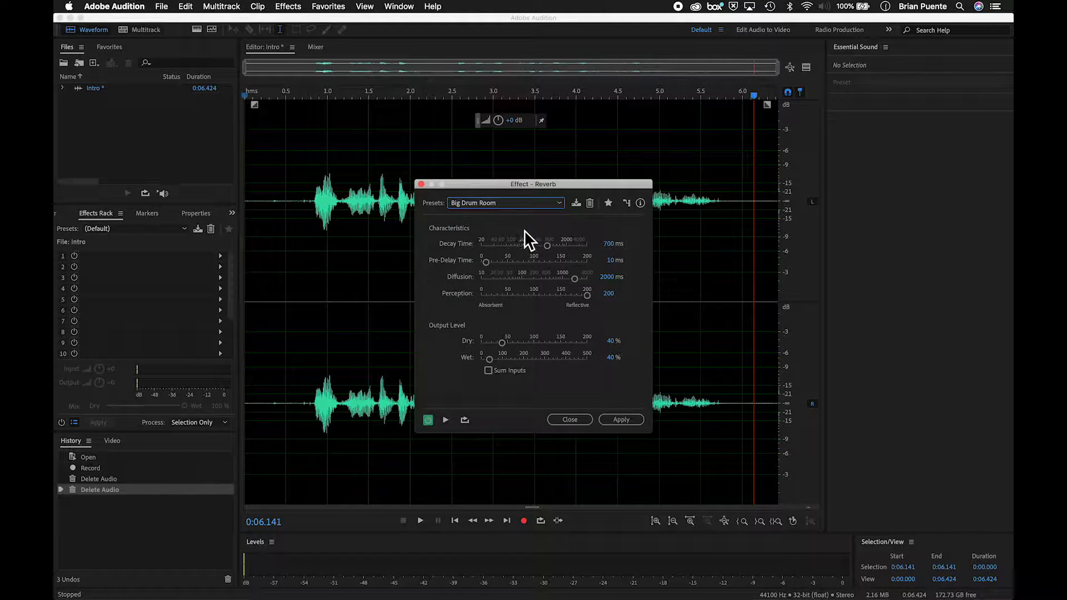
click(448, 424)
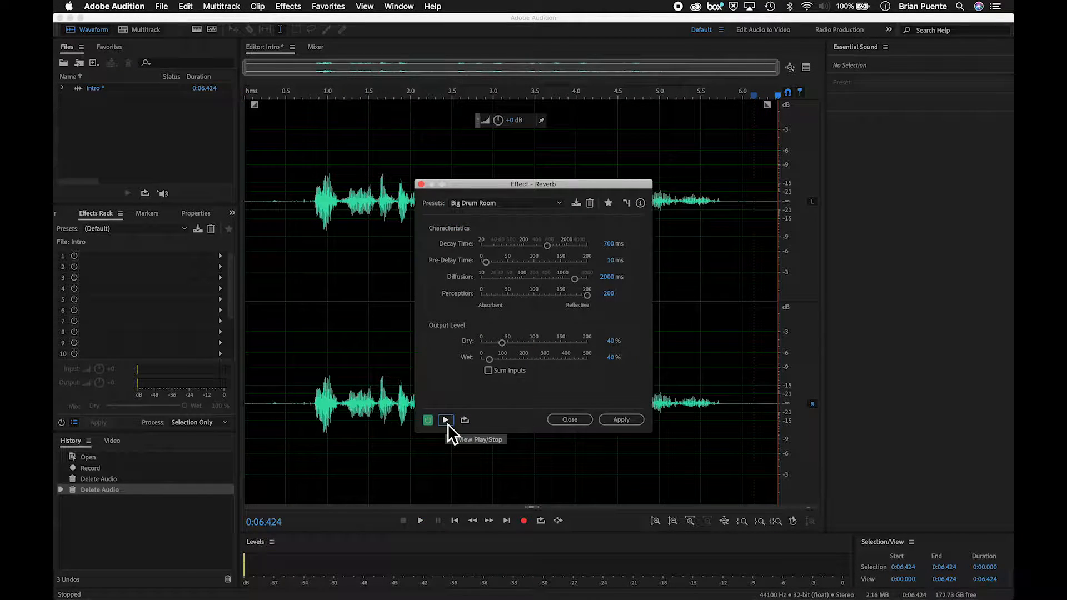
click(448, 423)
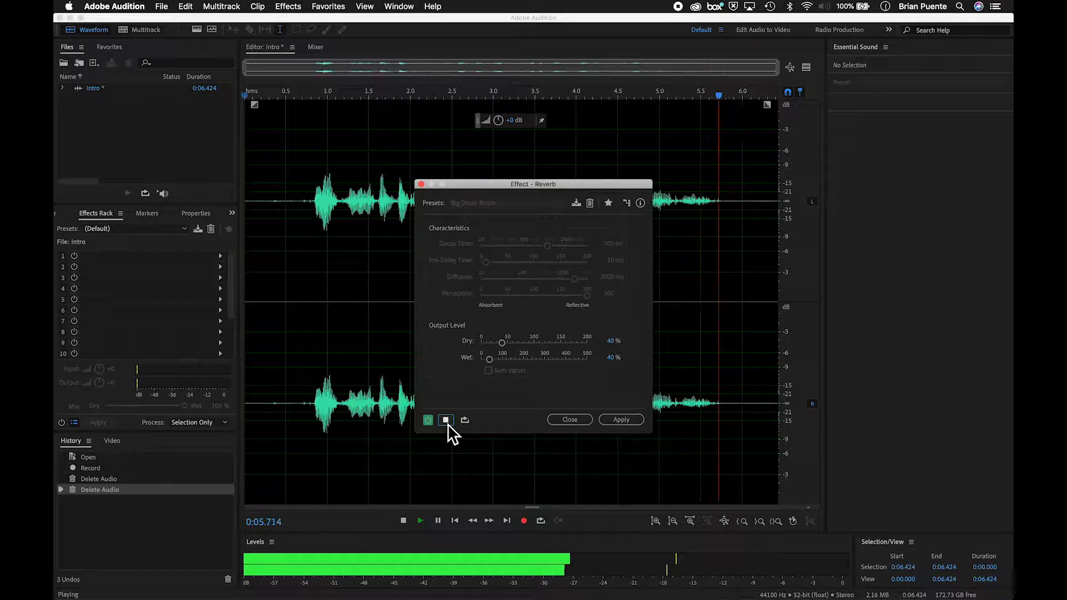
click(448, 424)
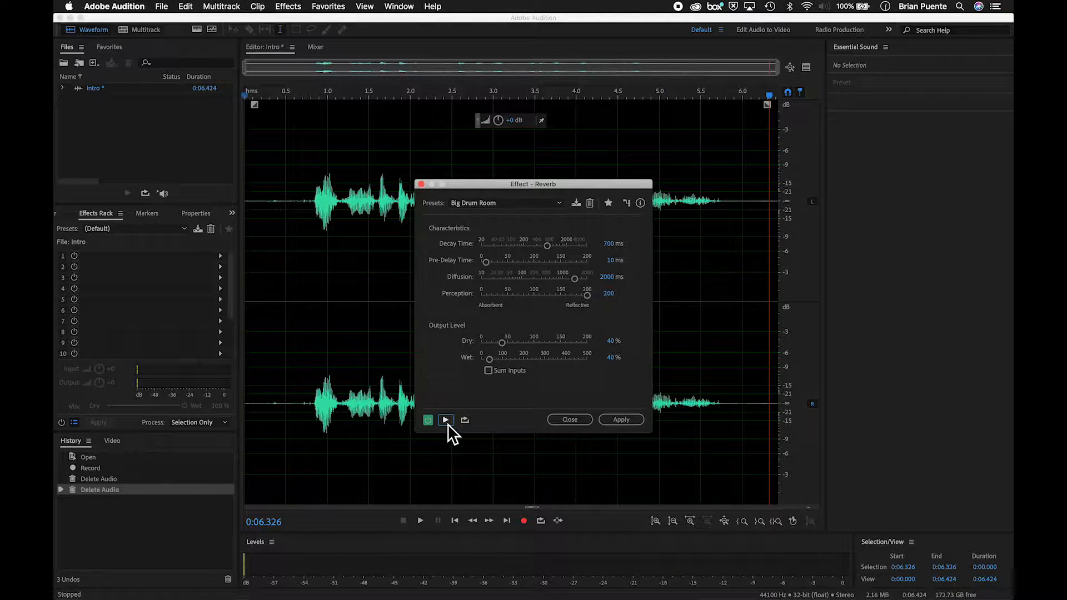
Apply the Big Drum Room reverb to the recording and play the result from about 0.5 s.
click(636, 420)
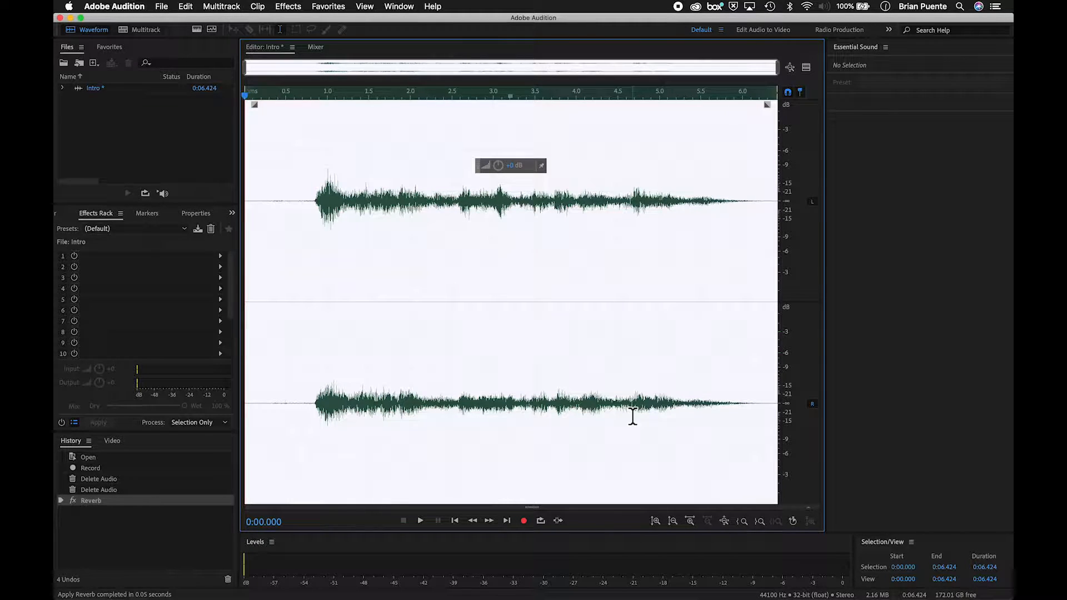
click(284, 100)
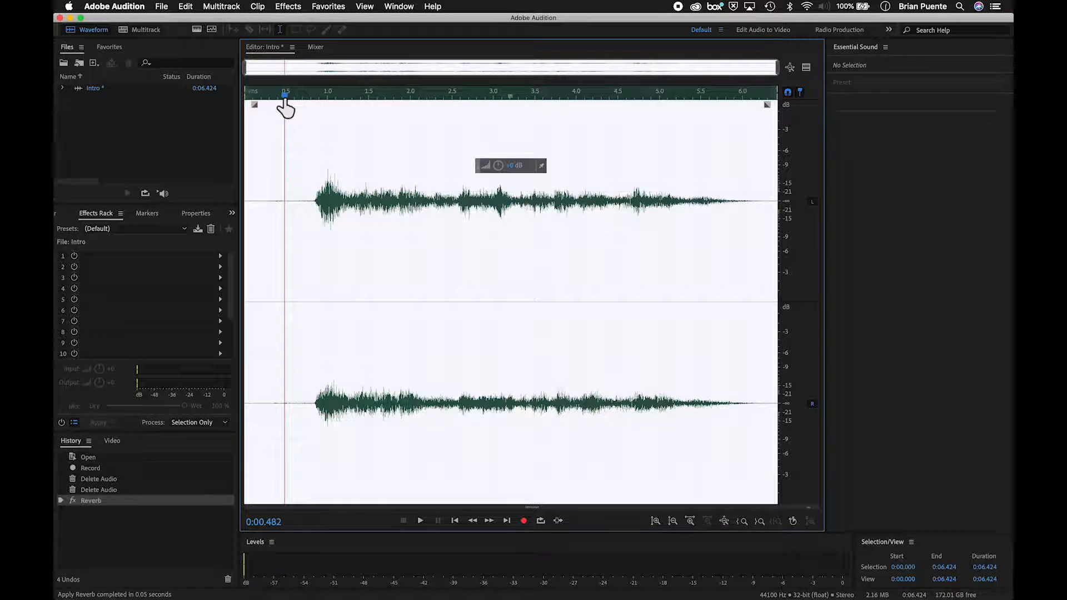
key(space)
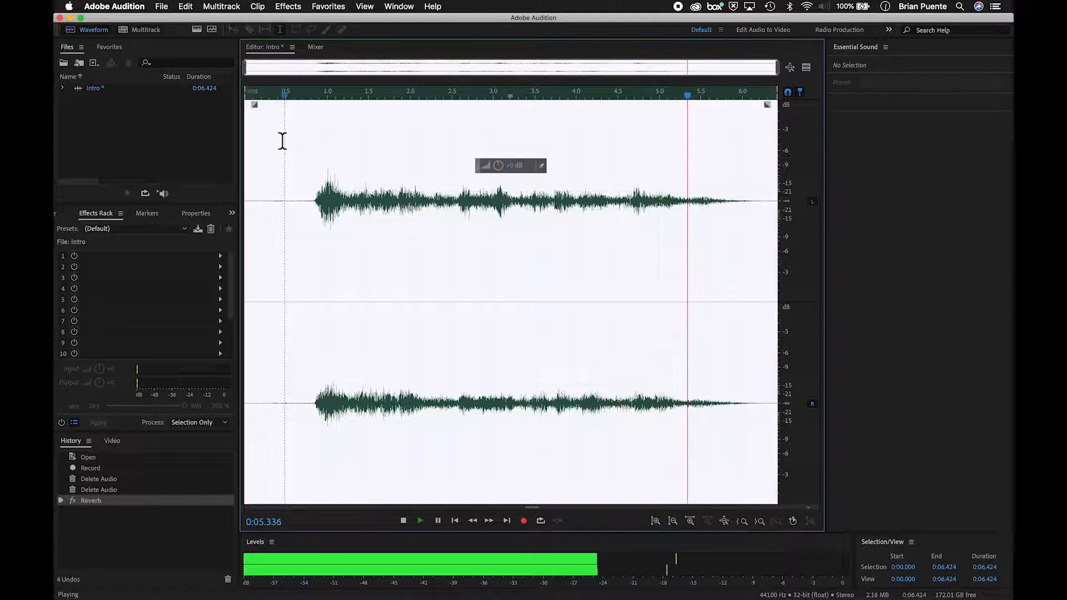
key(space)
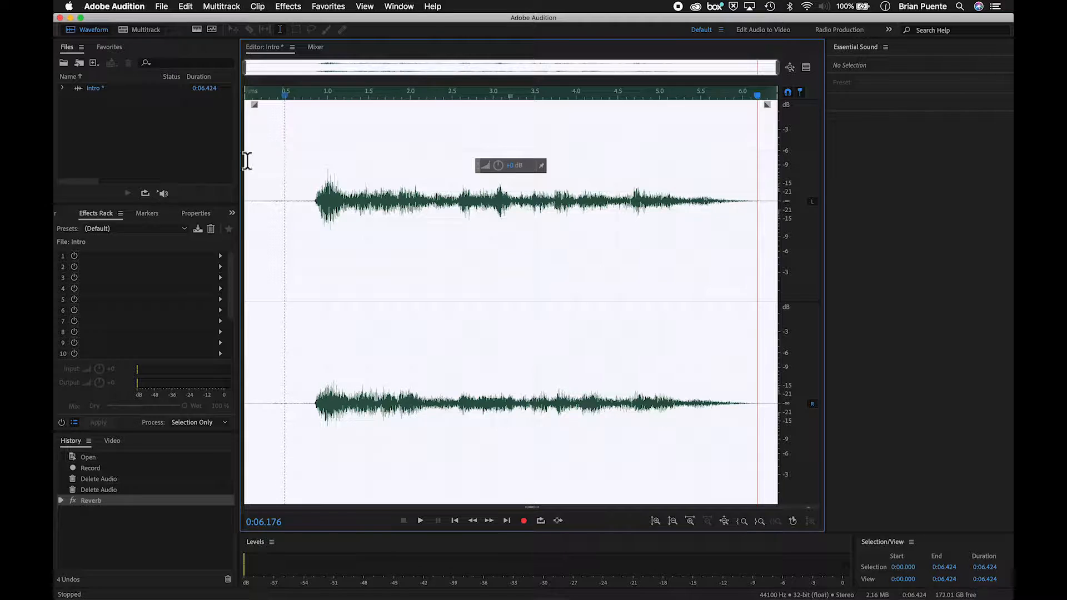
click(290, 210)
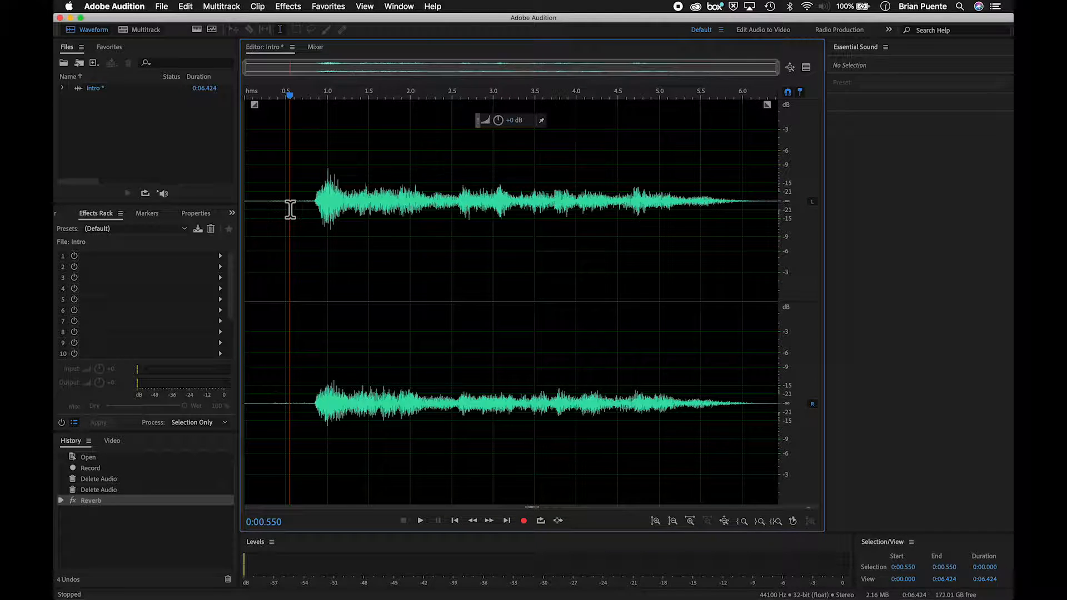
Start exporting the recording to a file, keep Wave PCM as the format, and check the available locations.
click(165, 7)
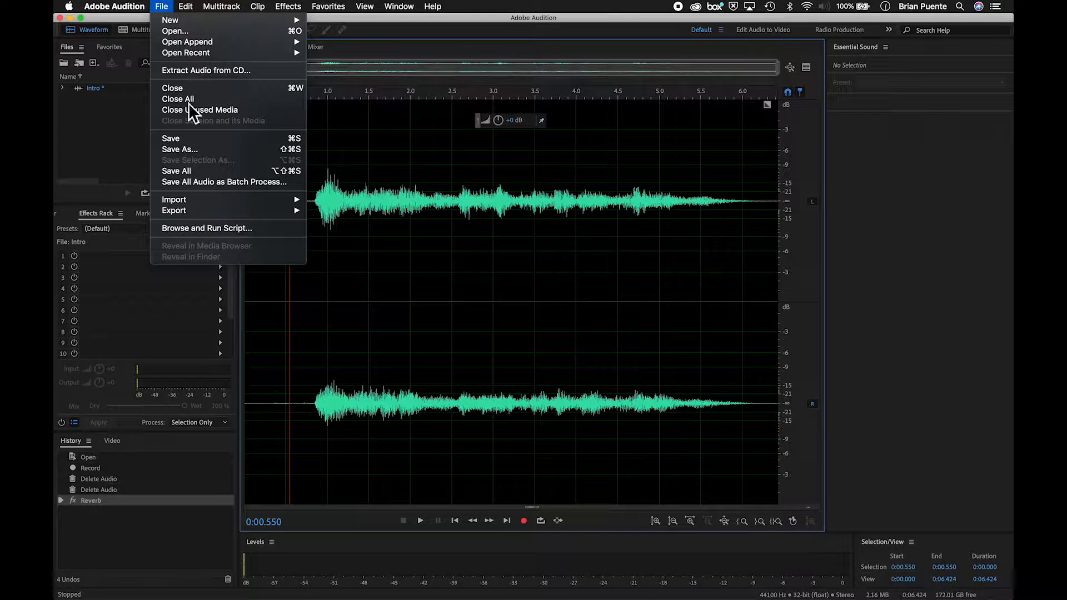
mouse_move(289, 214)
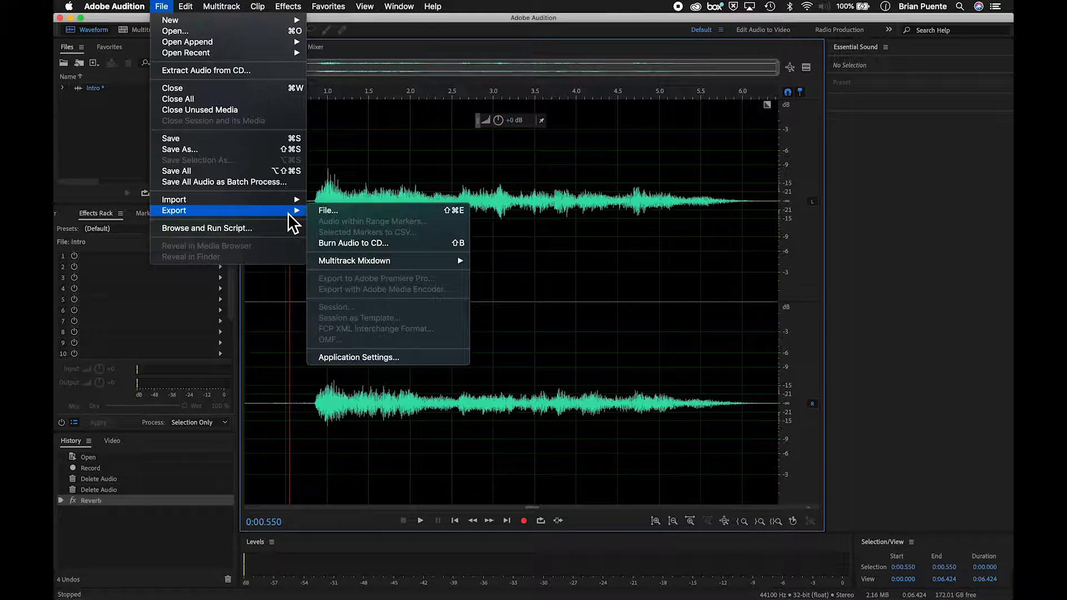
click(322, 211)
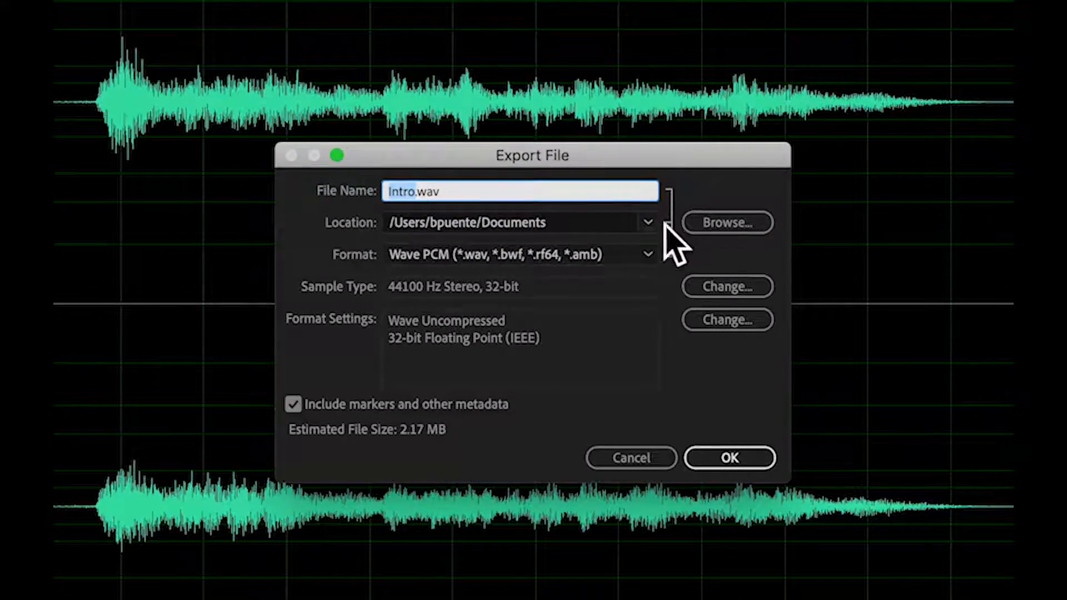
click(648, 254)
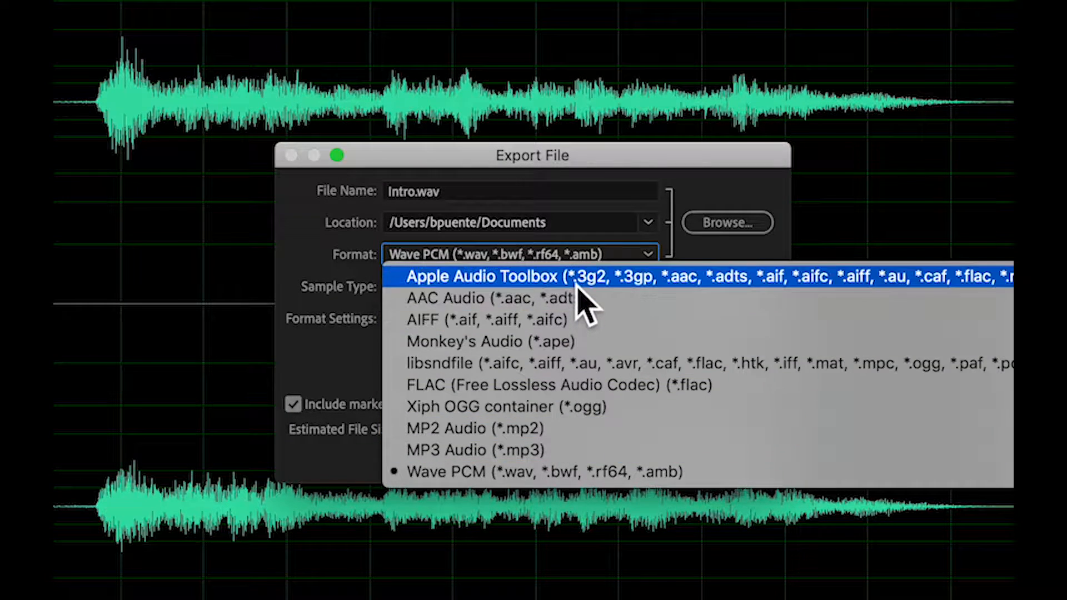
click(577, 243)
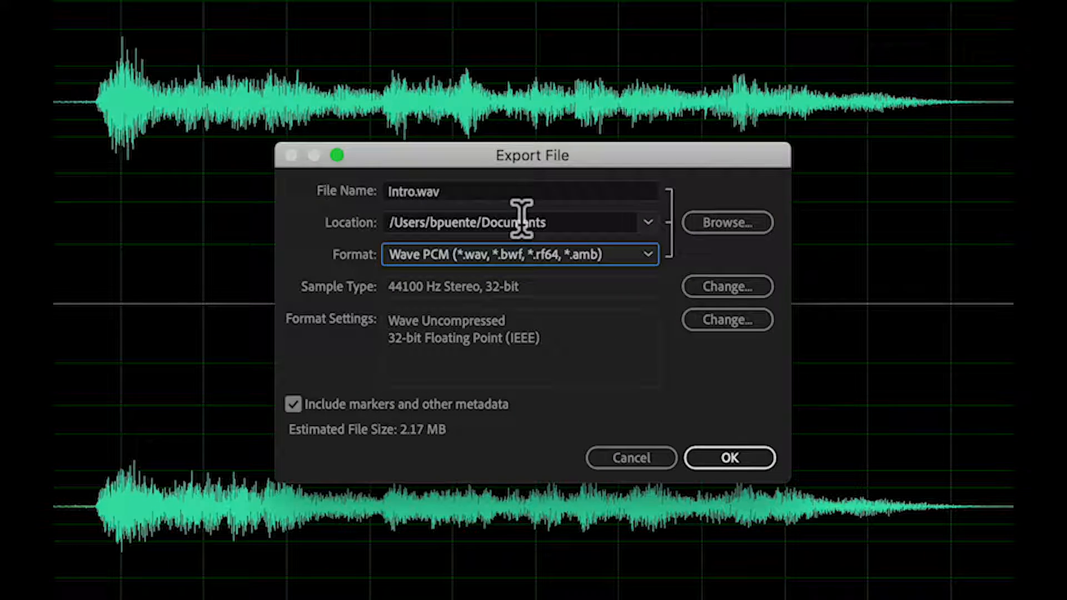
click(648, 222)
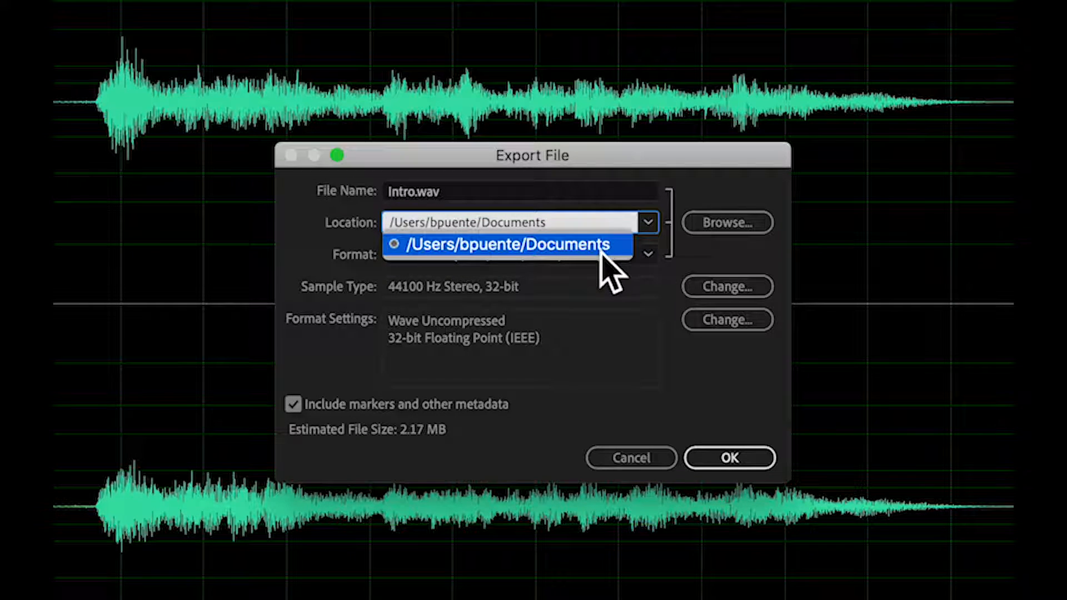
click(650, 227)
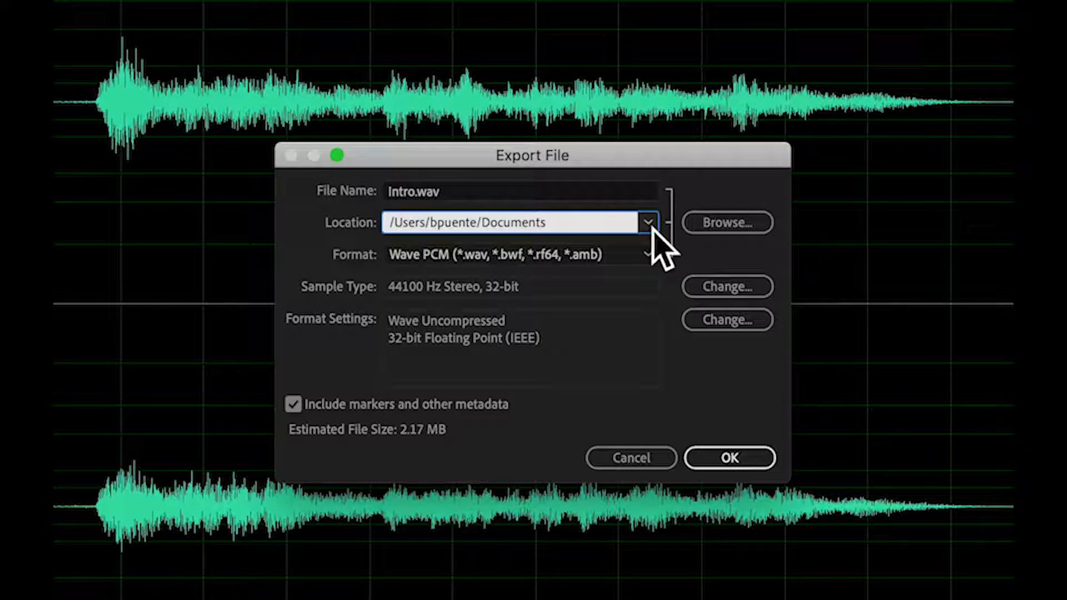
Export the Wave PCM file to the Desktop, named with the speaker's first name followed by "Echo".
click(723, 228)
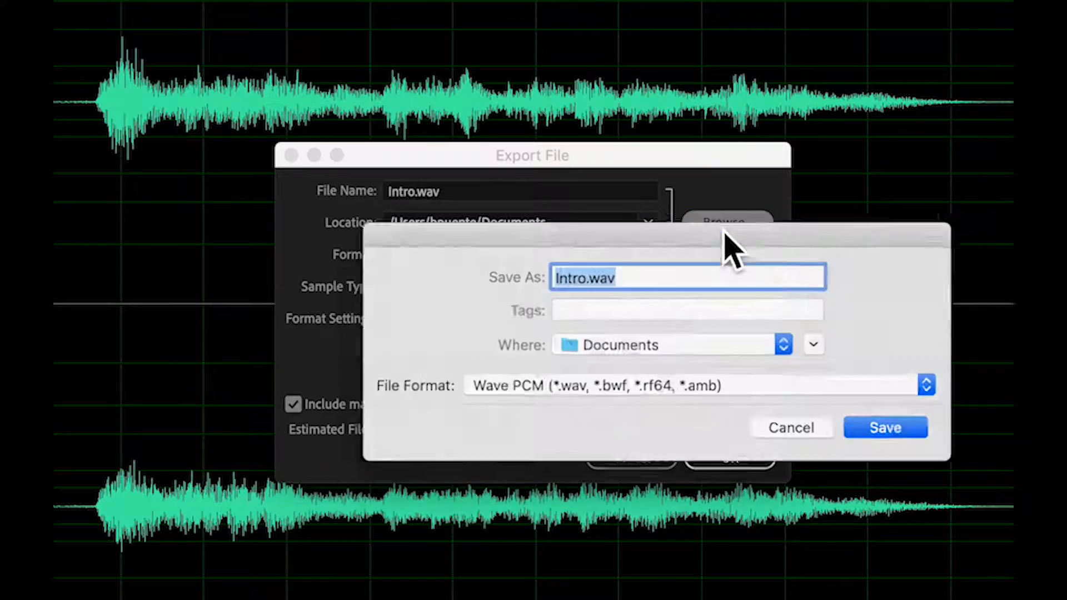
click(828, 344)
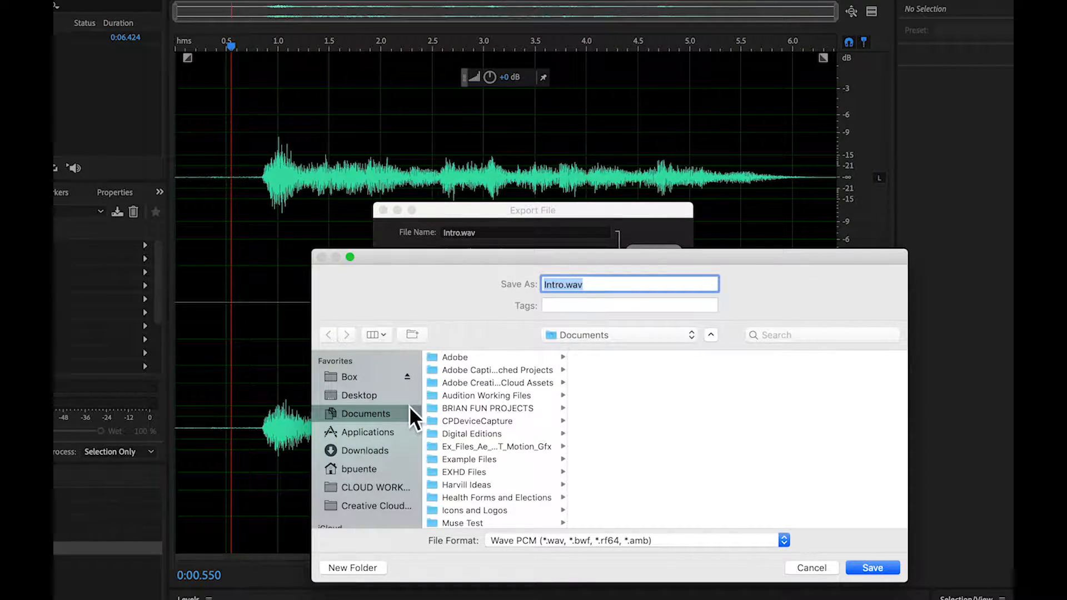
click(371, 399)
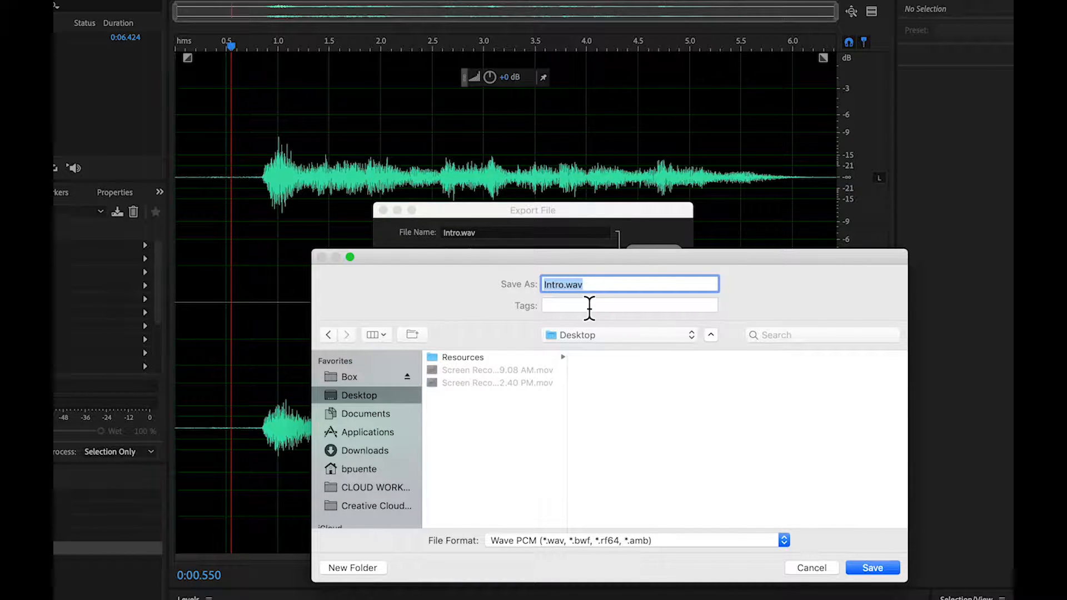
drag(564, 293, 471, 293)
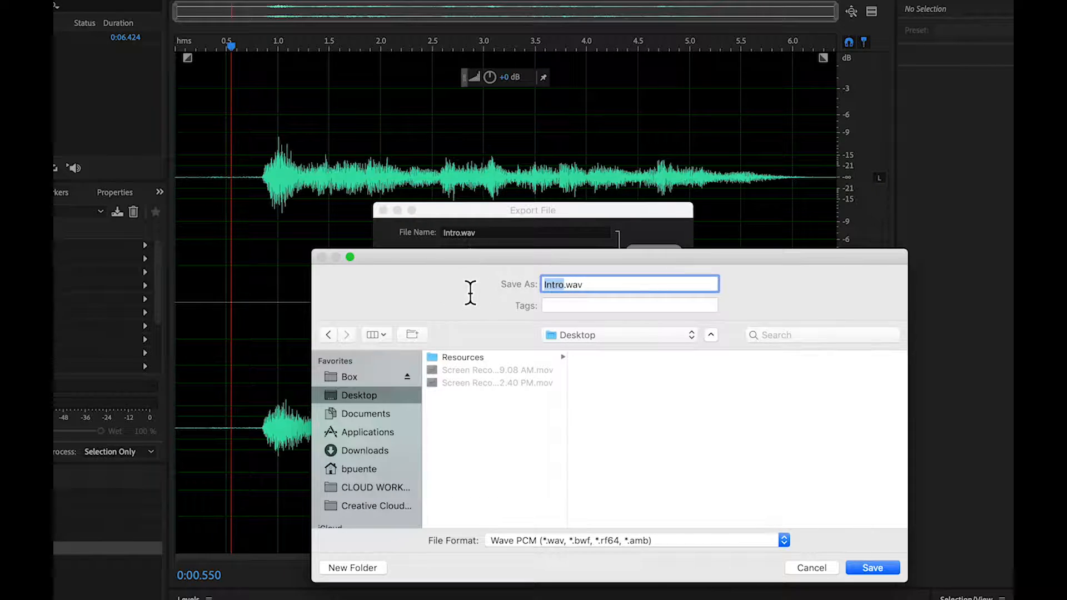
text(Brian Echo)
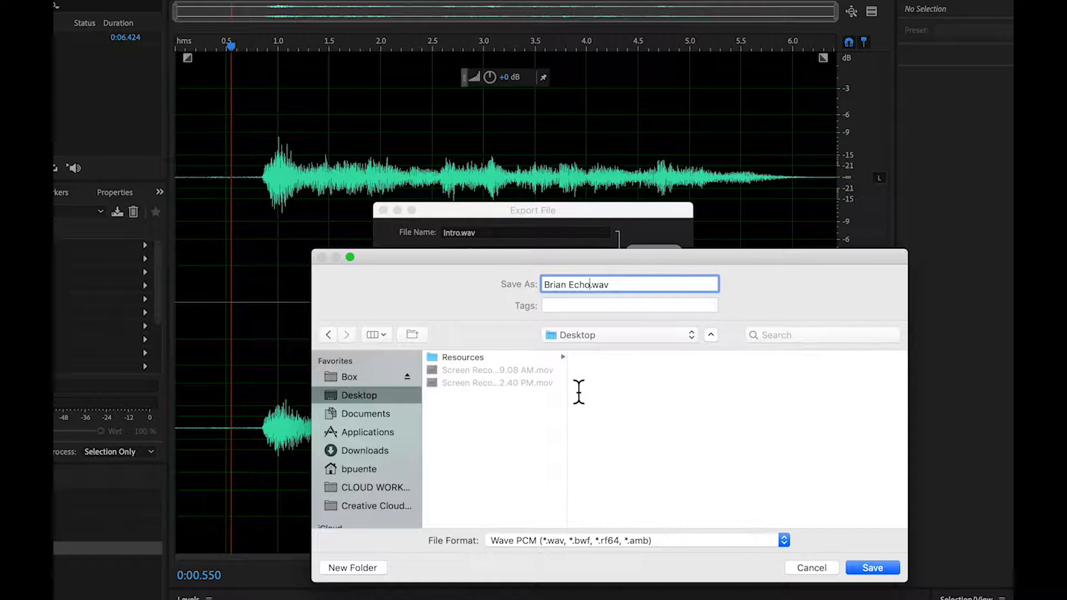
click(873, 569)
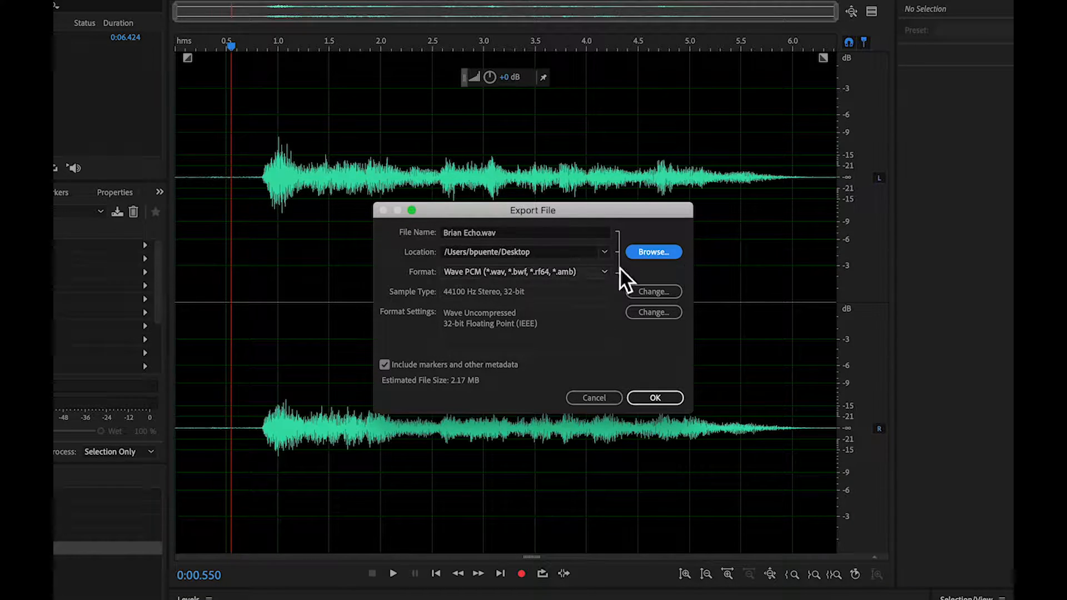
click(671, 401)
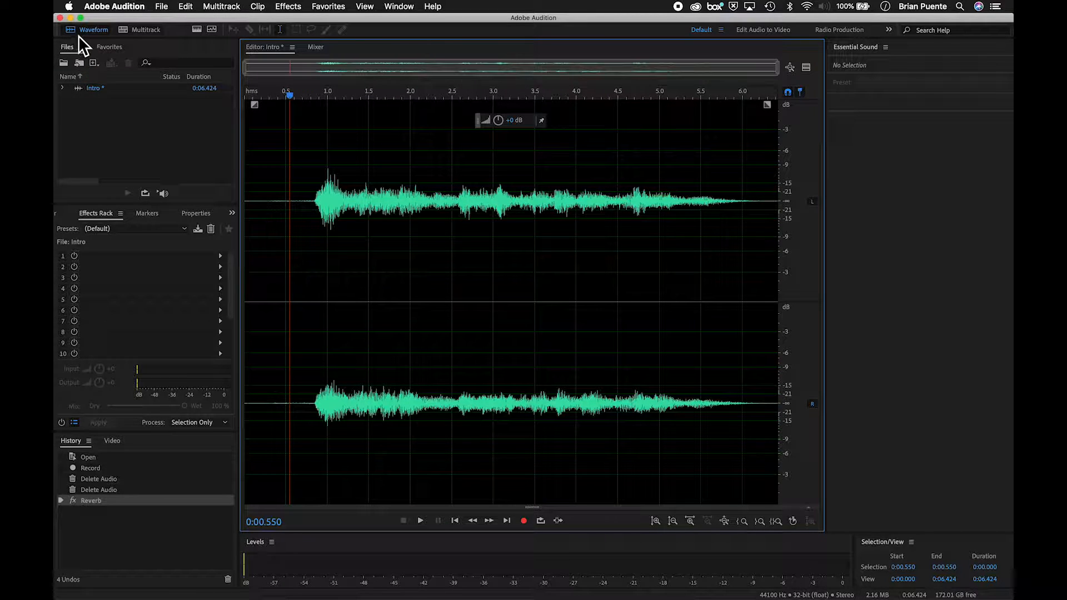
Minimize Adobe Audition, preview the exported WAV file on the Desktop, and switch back to Adobe Audition.
click(71, 18)
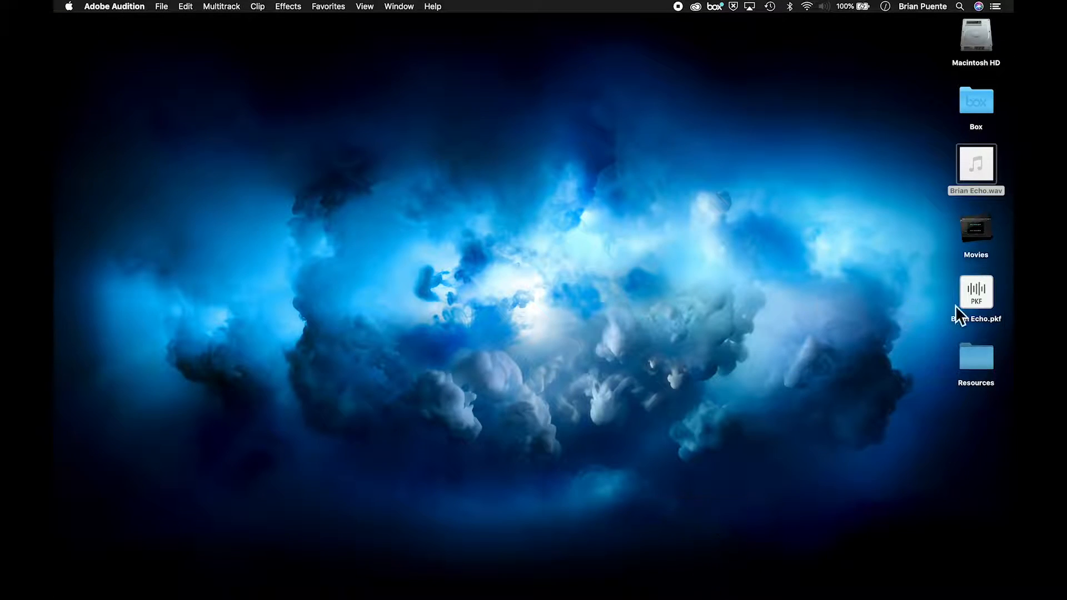
click(980, 166)
key(space)
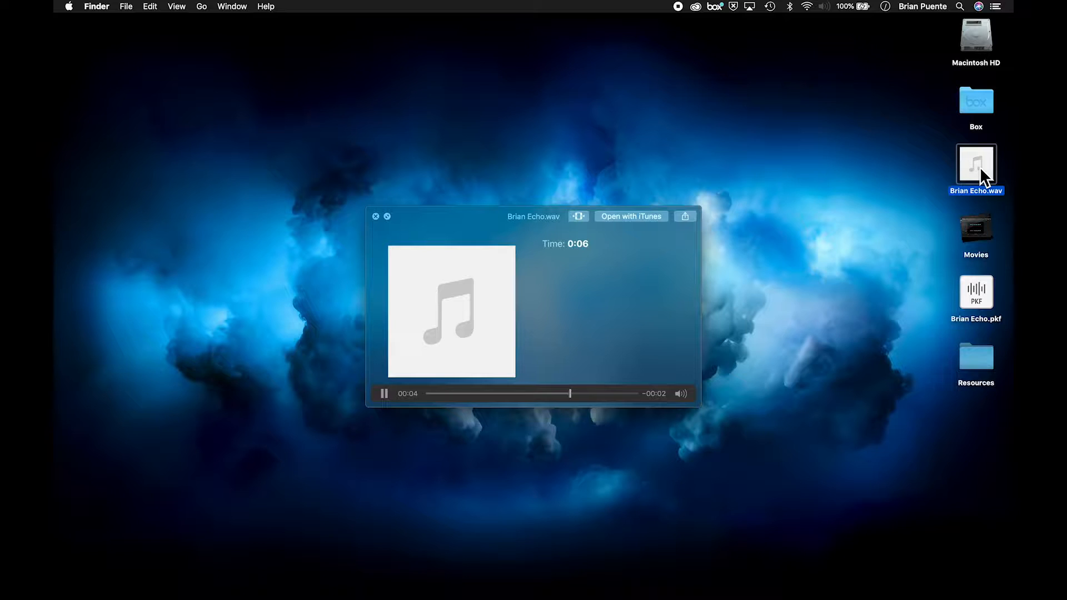
key(space)
click(597, 586)
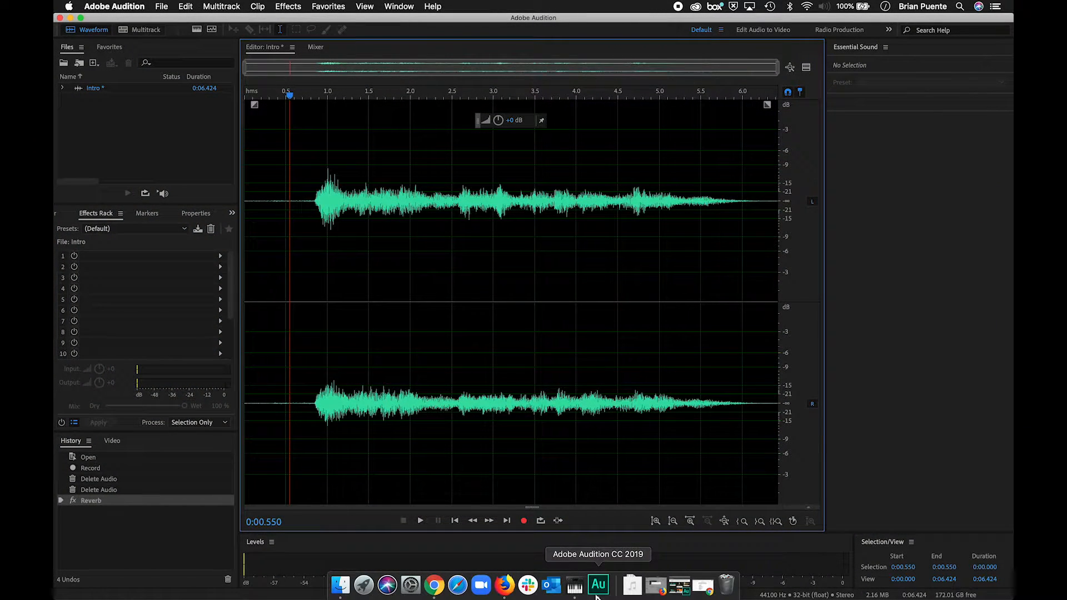